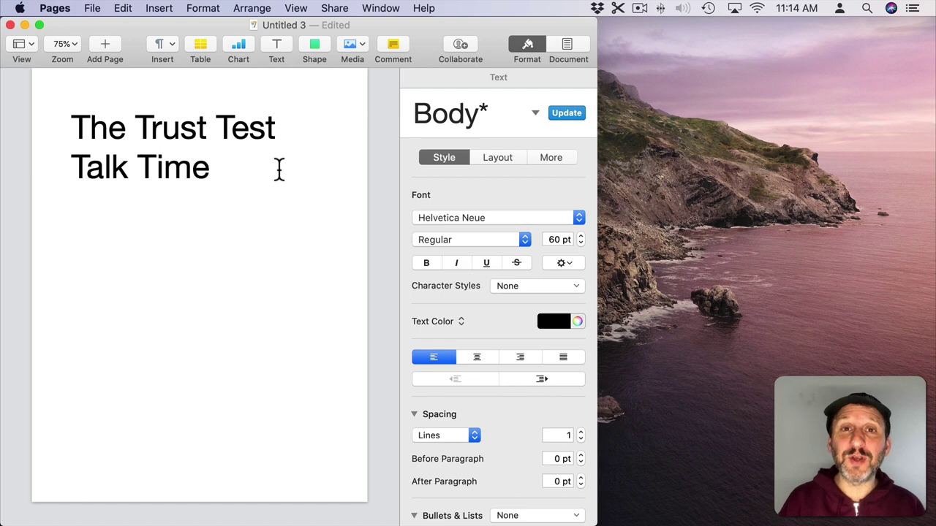
Select all of 'The Trust Test Talk Time' and change its font to Zapfino.
key("super+a")
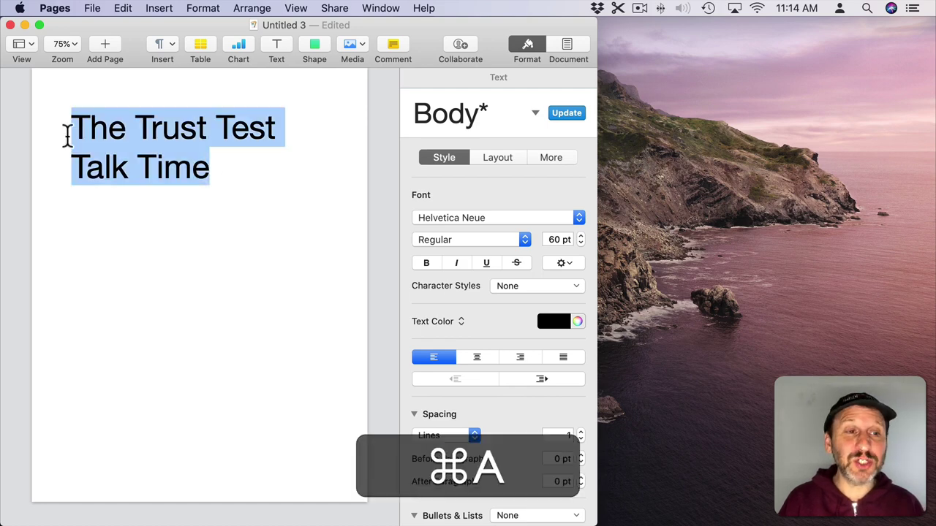
left_click(473, 213)
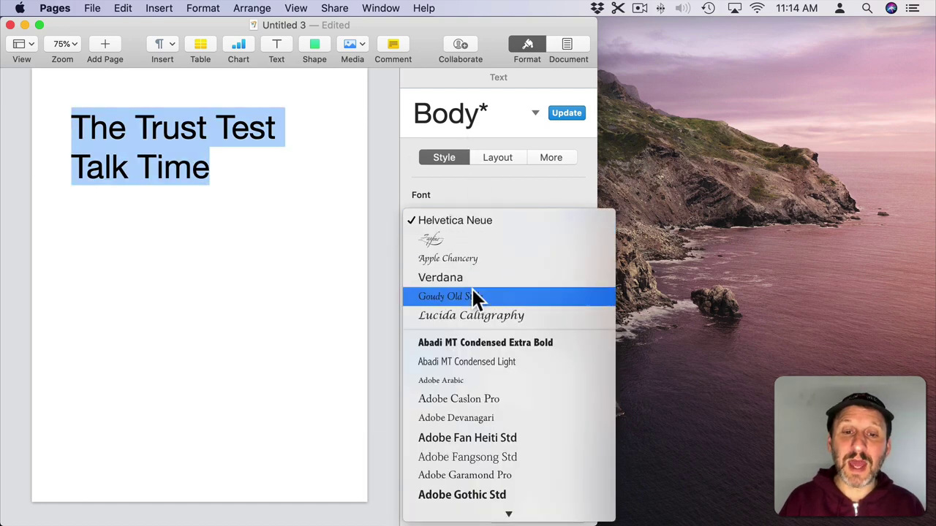
left_click(460, 239)
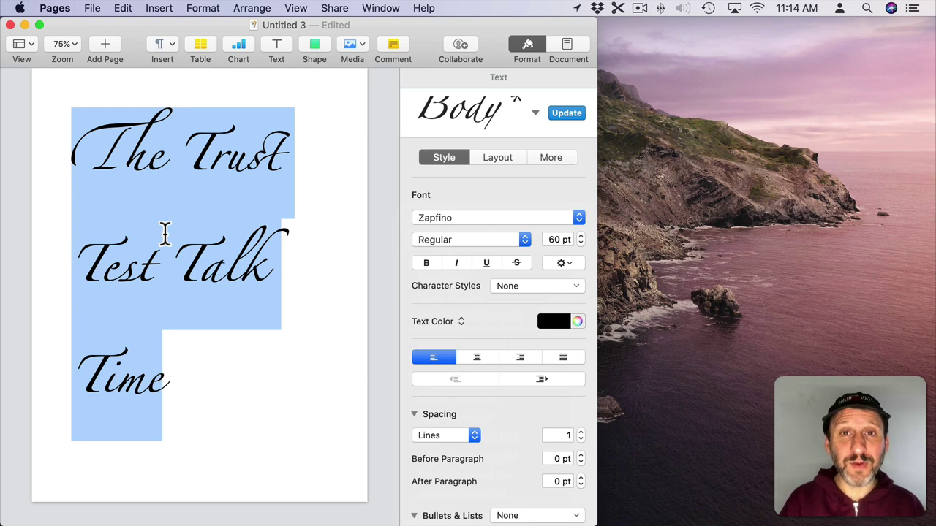
left_click(203, 338)
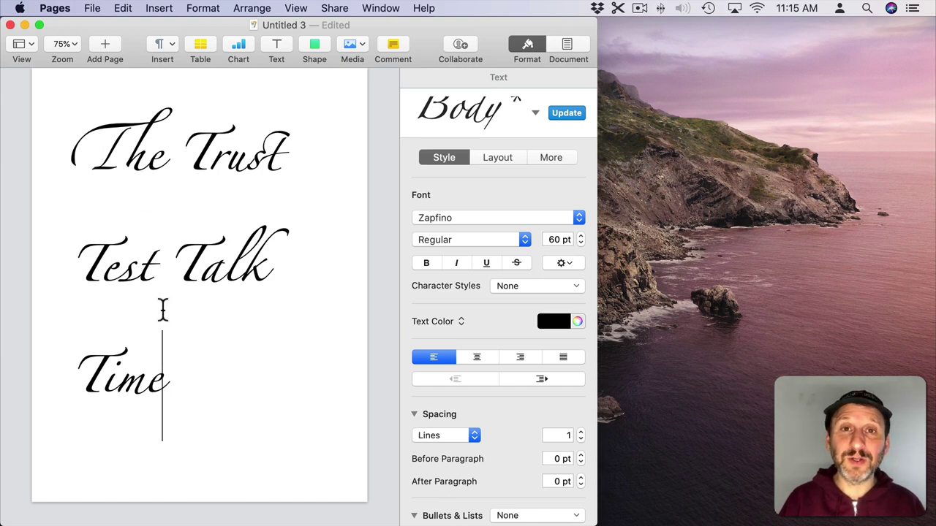
In Font Book, scroll through Zapfino Regular's glyphs to find its alternate capital T forms.
key("super+Tab")
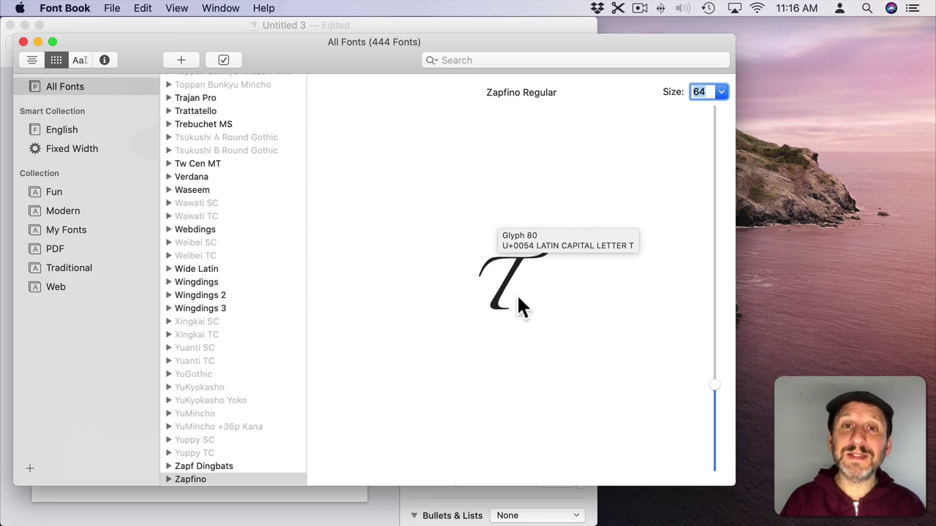
scroll(516, 293, "down", 5)
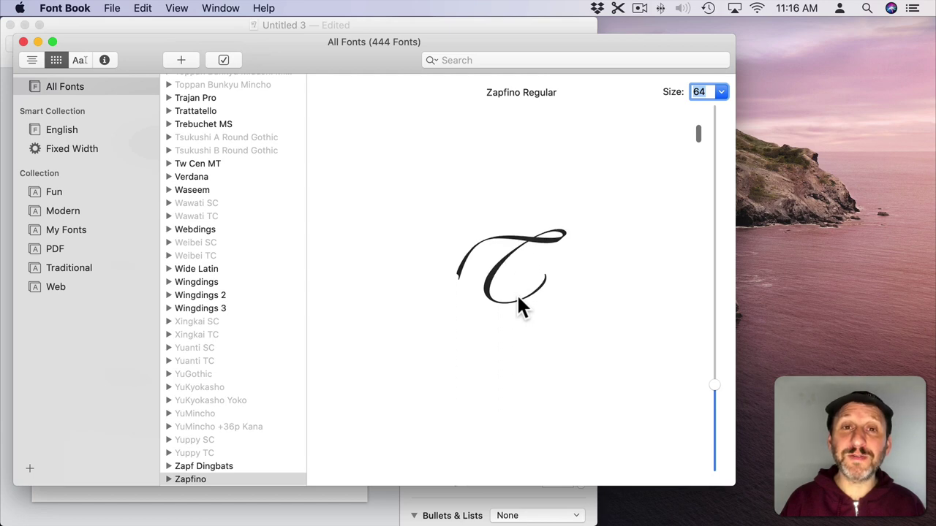
scroll(516, 296, "down", 3)
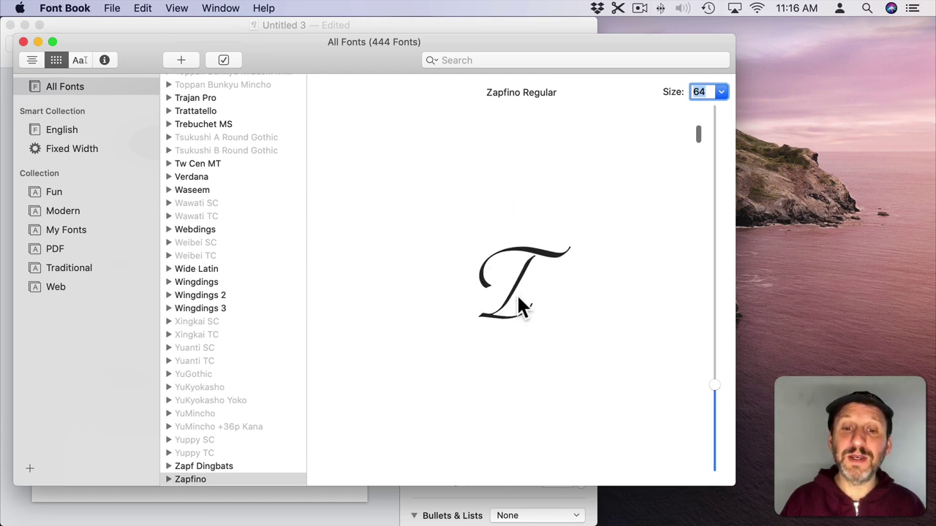
scroll(518, 300, "down", 3)
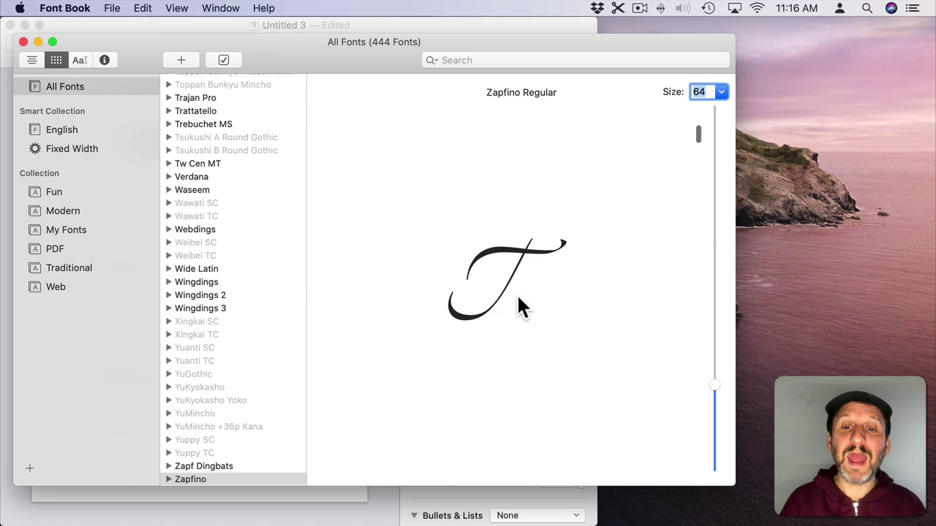
scroll(518, 300, "down", 3)
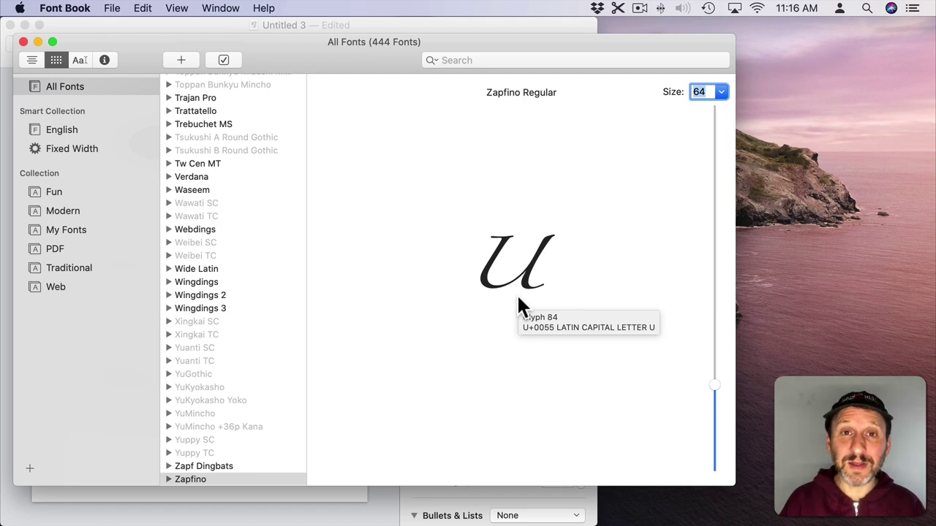
Delete the heading, leave a lone Zapfino capital T, and select it.
key("super+q")
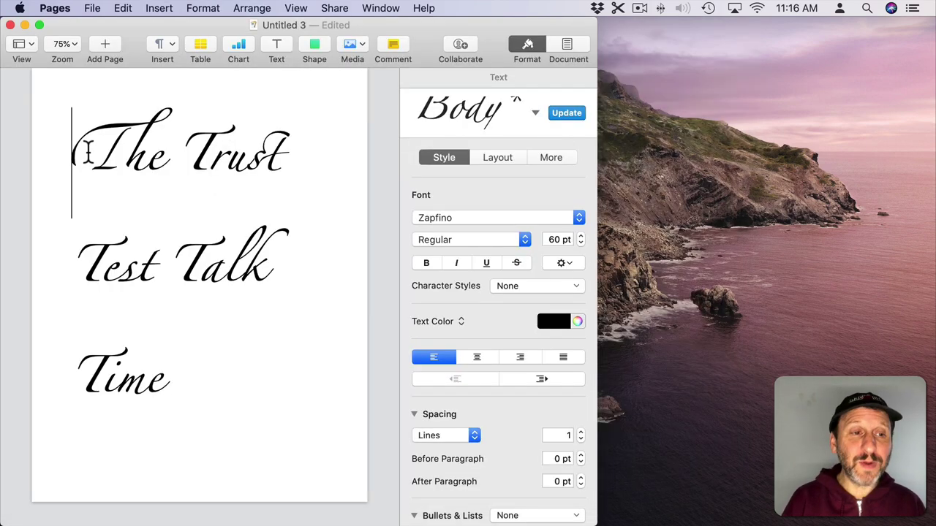
key("BackSpace")
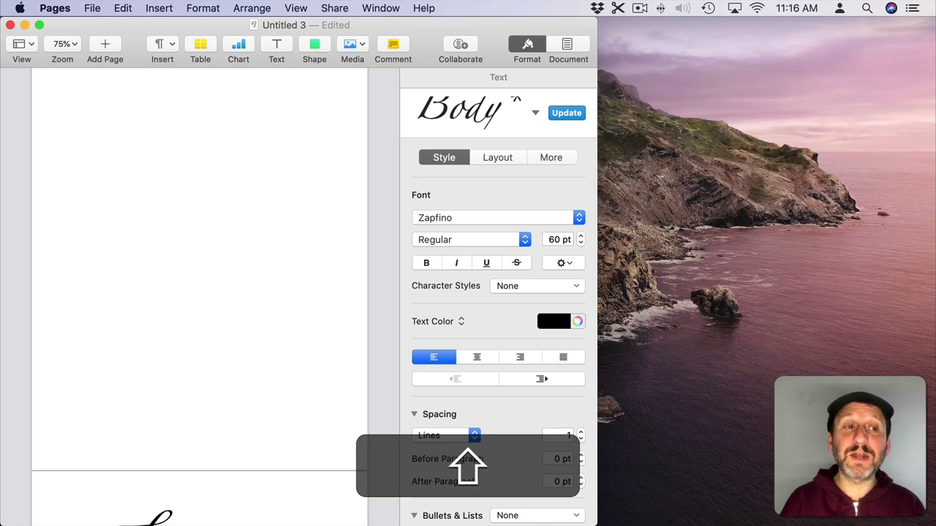
type("T")
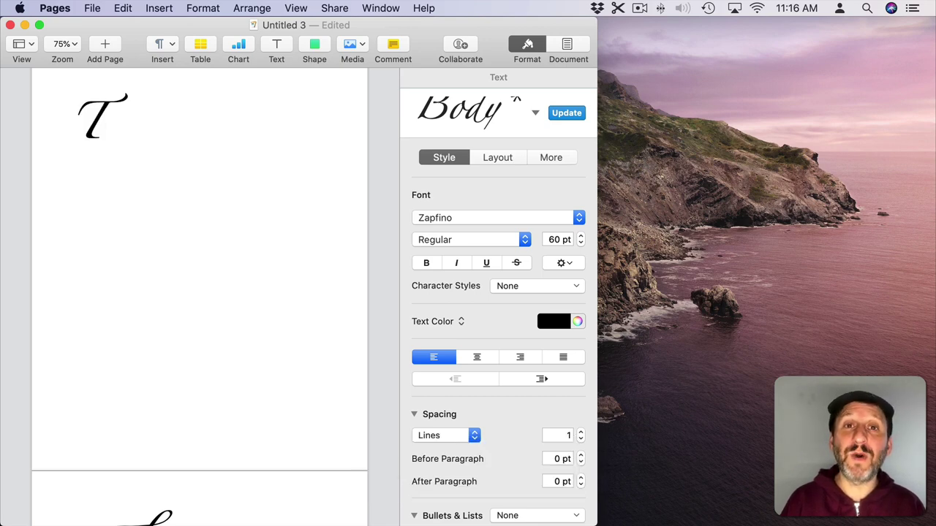
type("r")
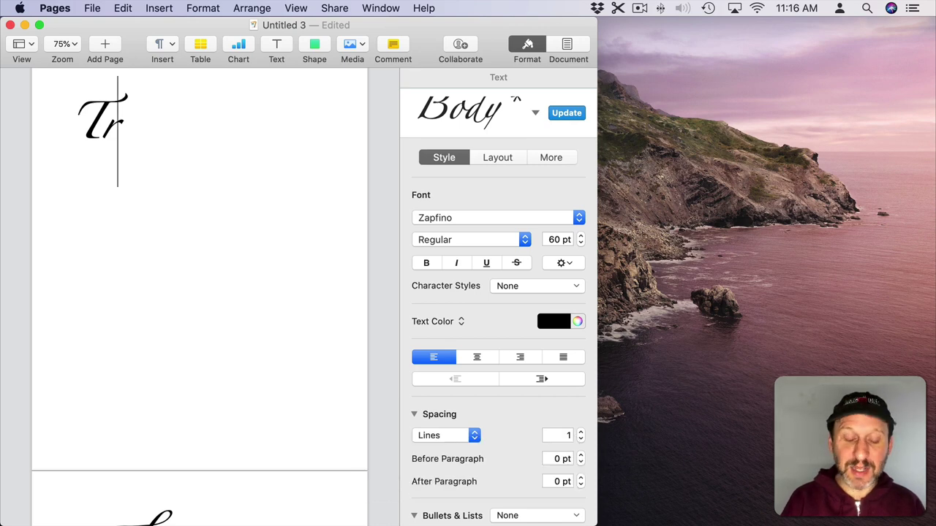
key("BackSpace")
type("h")
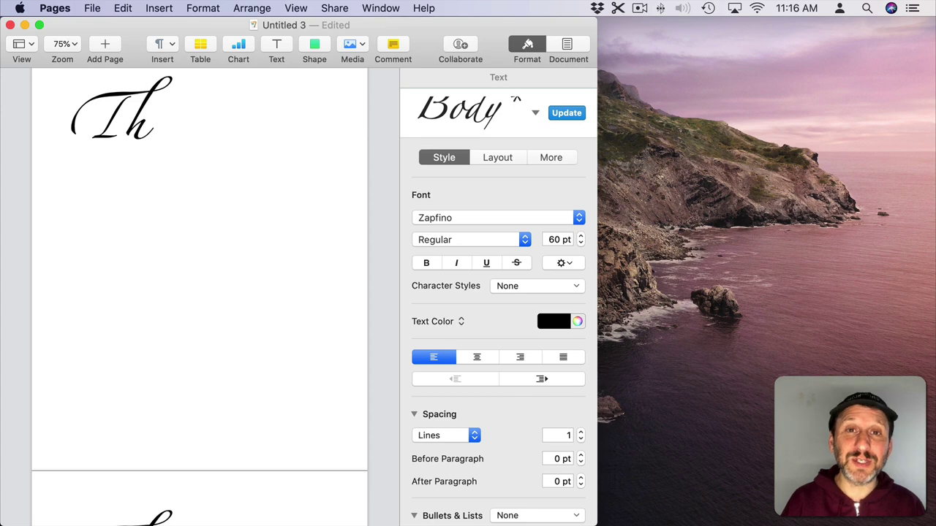
key("BackSpace")
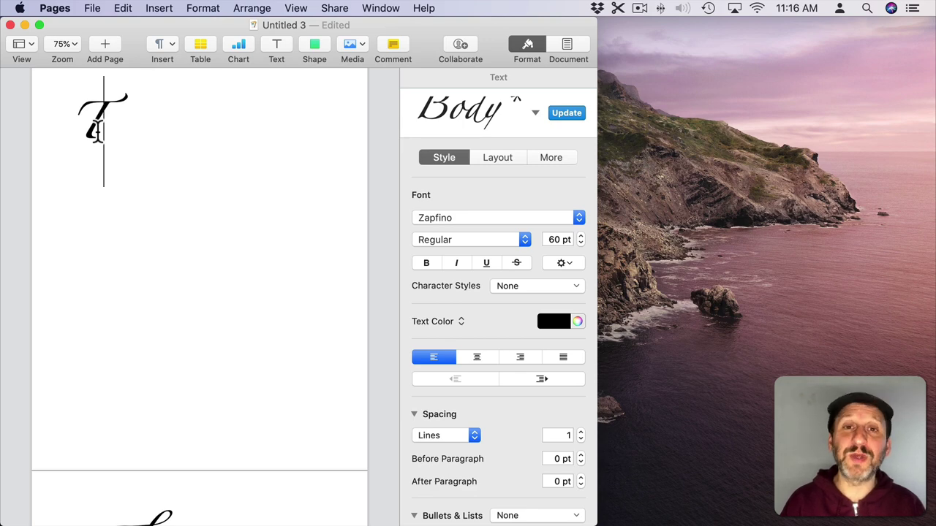
left_click_drag(105, 124, 78, 128)
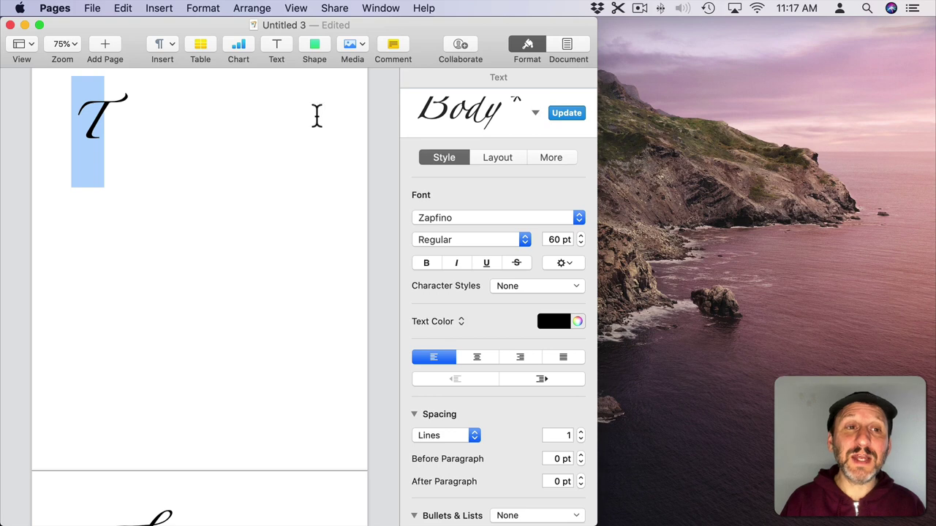
Open the Typography window from the Fonts panel via Format > Font > Show Fonts.
left_click(213, 9)
mouse_move(261, 29)
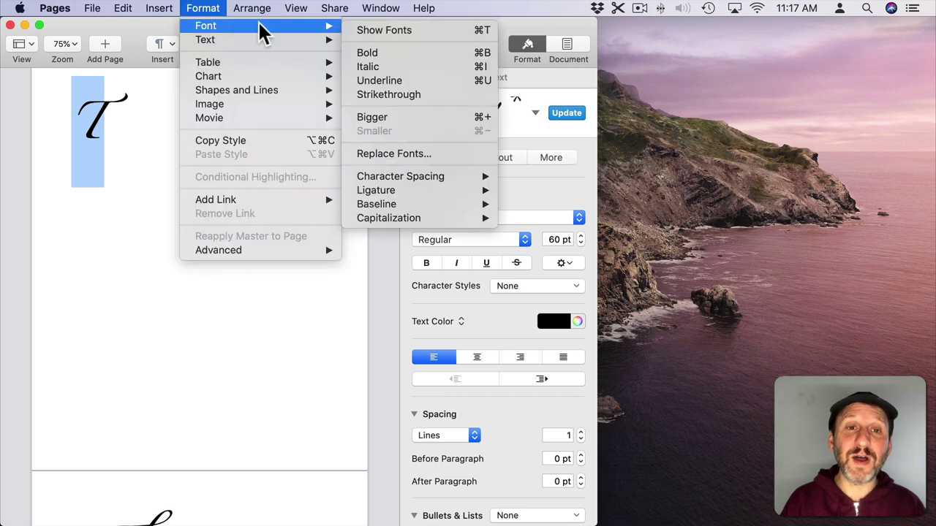
left_click(373, 27)
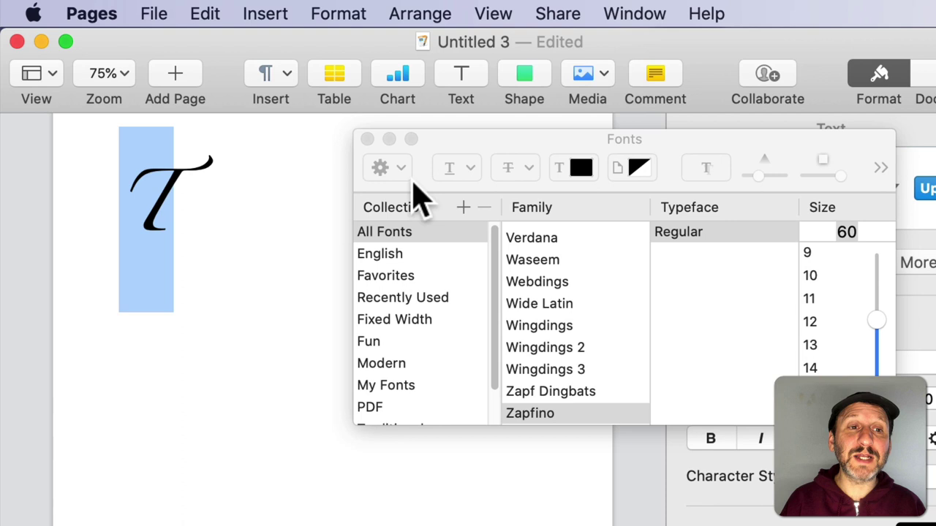
left_click(240, 101)
left_click(435, 300)
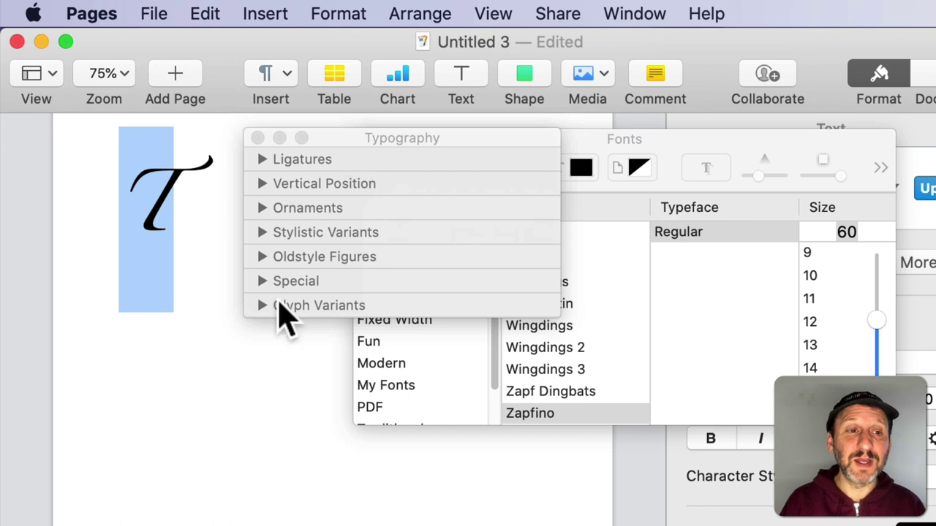
Expand Glyph Variants, apply an alternate Zapfino T glyph, and reselect the T.
left_click(263, 305)
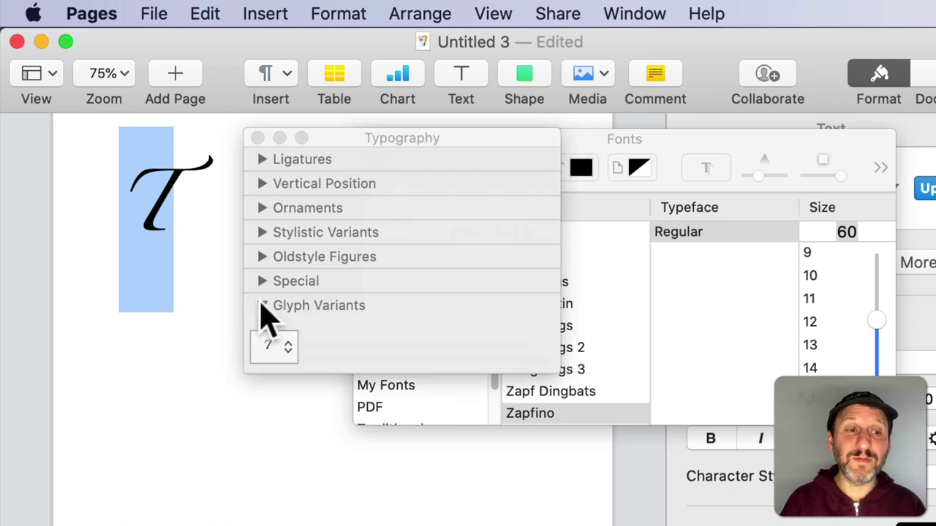
left_click(284, 361)
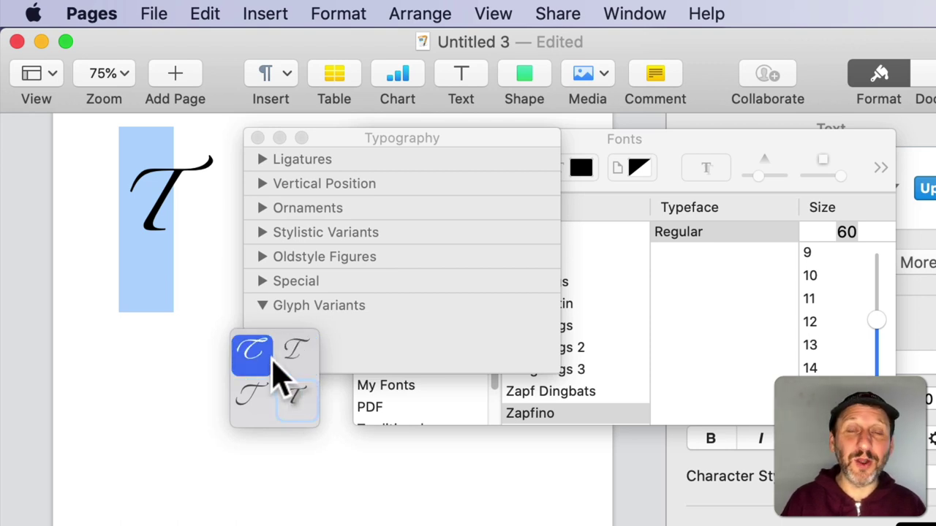
left_click(269, 360)
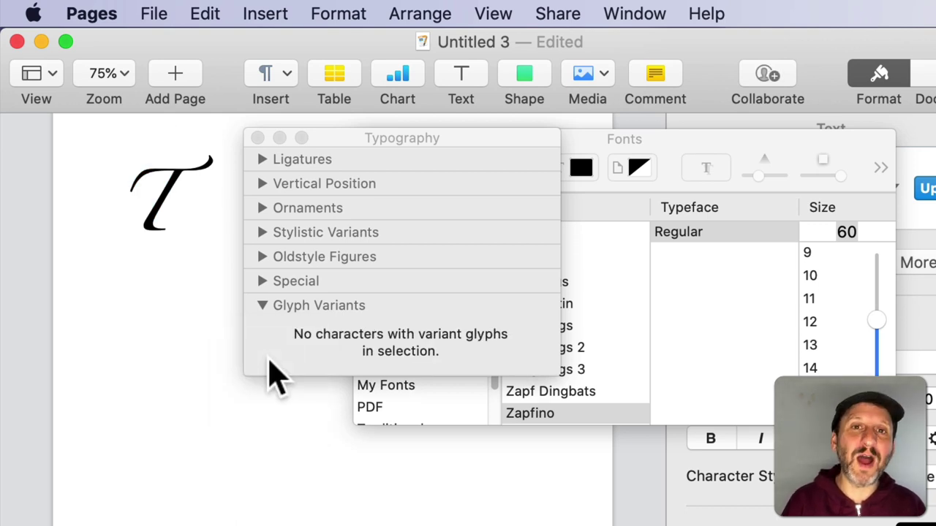
key("shift+Left")
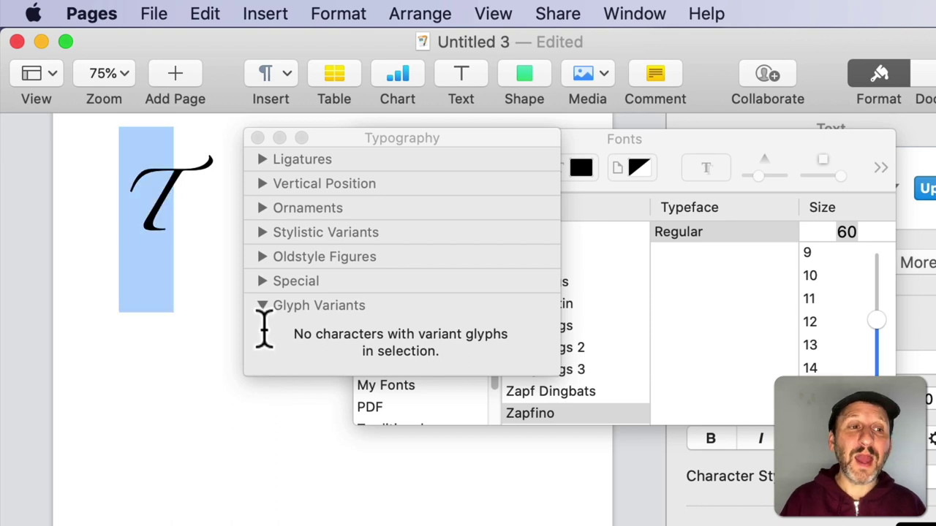
Try the first through fourth stylistic variant glyph sets on the T, then choose No Change.
left_click(262, 306)
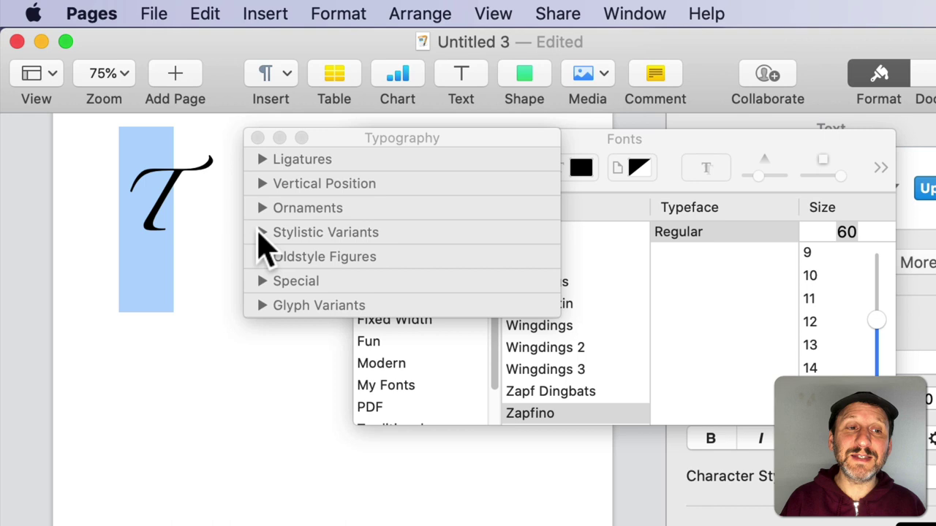
left_click(262, 232)
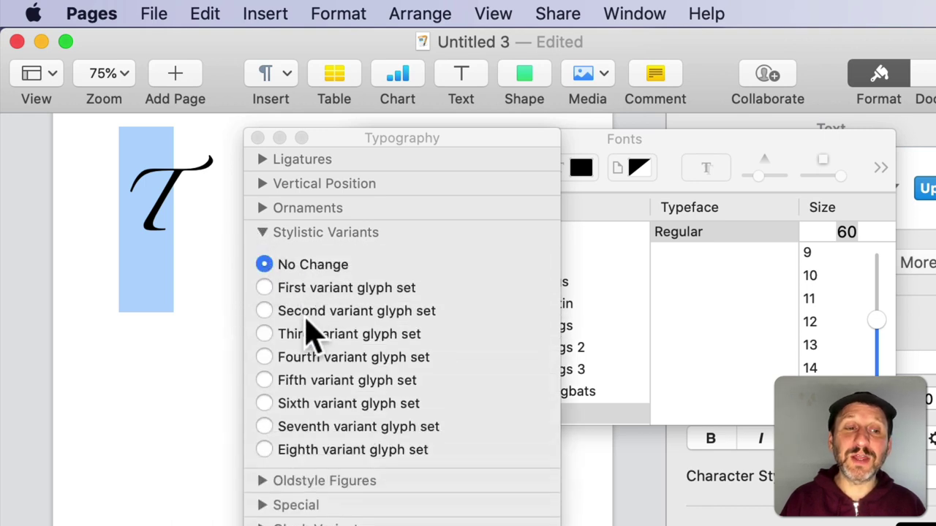
left_click(264, 289)
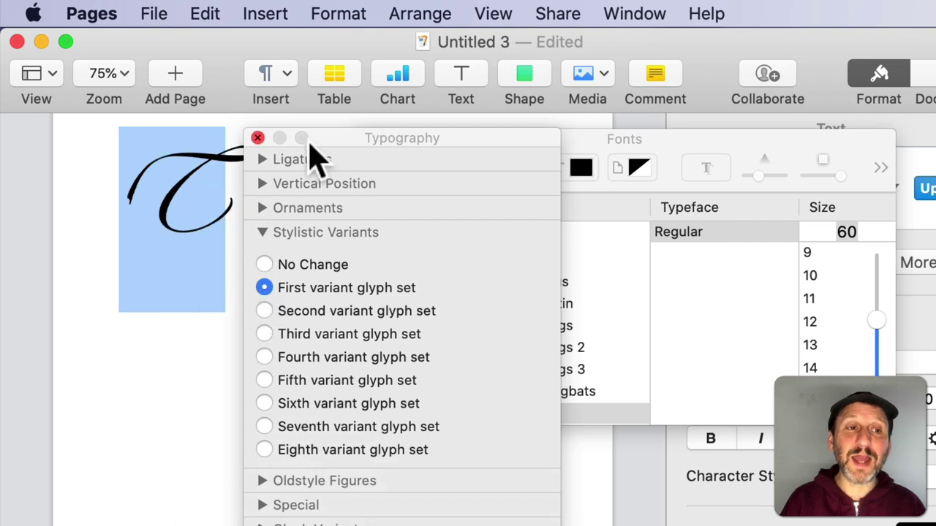
left_click_drag(309, 143, 370, 140)
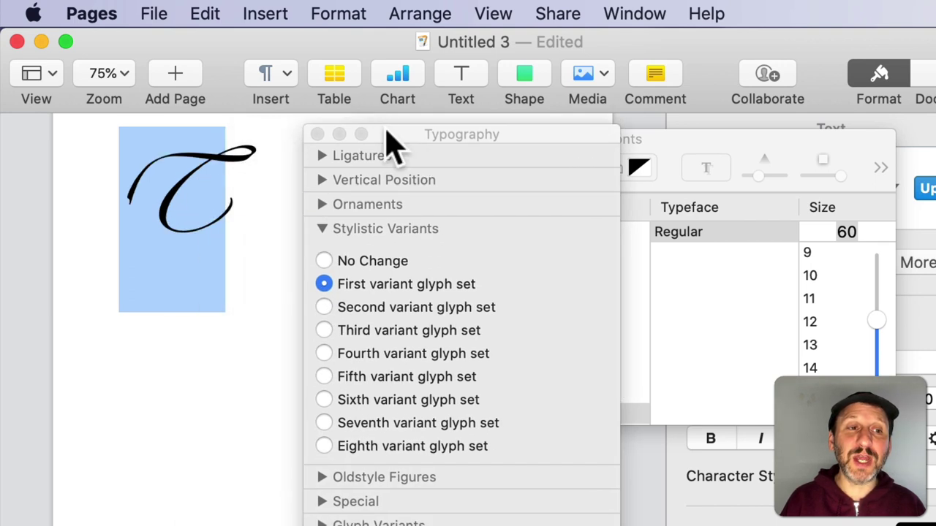
left_click(324, 307)
left_click(324, 331)
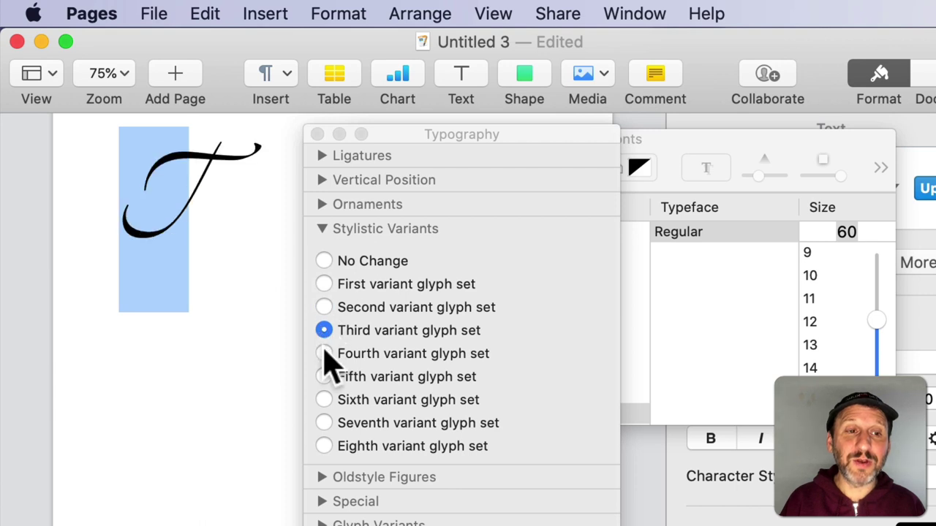
left_click(324, 354)
left_click(324, 261)
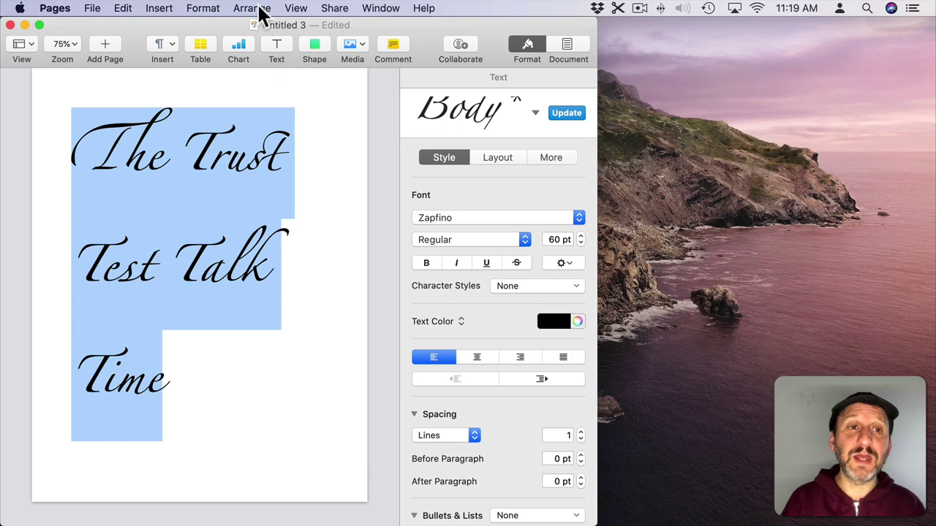
Reopen Typography, close the Fonts window, and apply the first variant glyph set to the whole title.
left_click(214, 9)
left_click(346, 27)
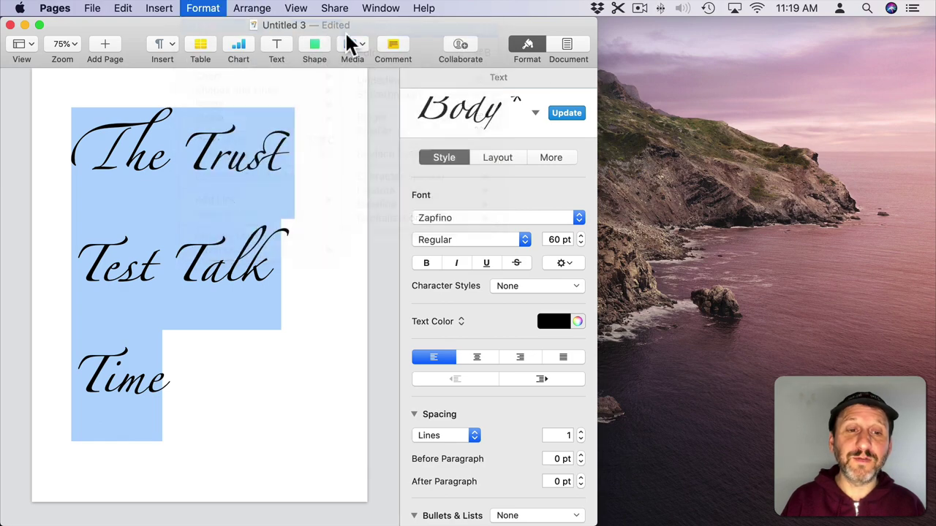
left_click(234, 102)
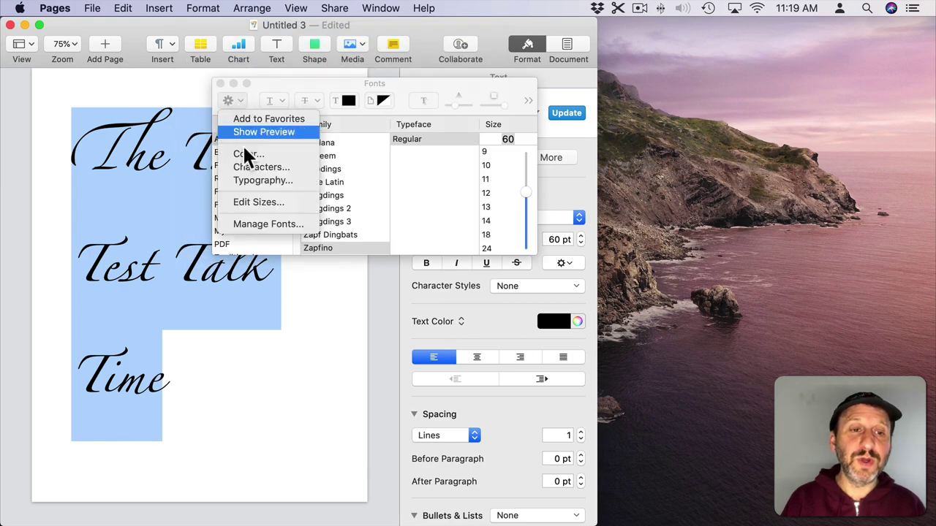
left_click(250, 179)
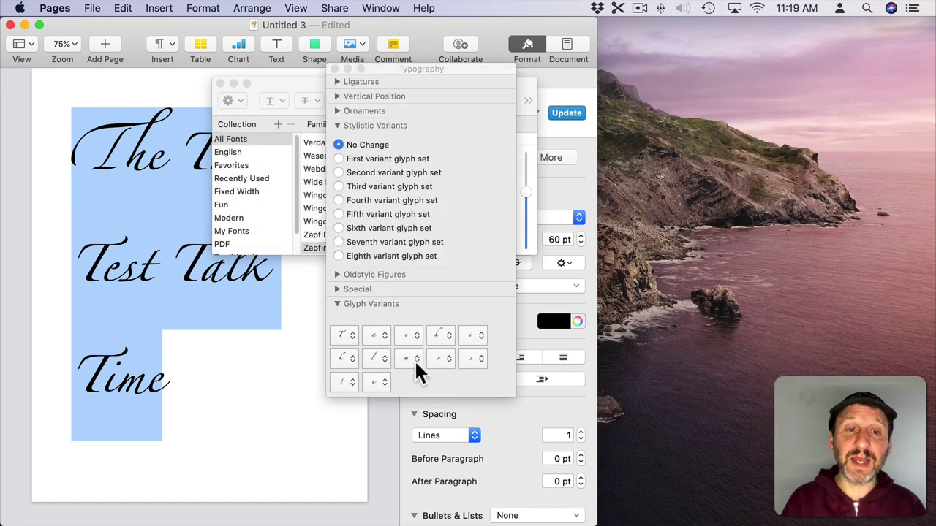
left_click(221, 84)
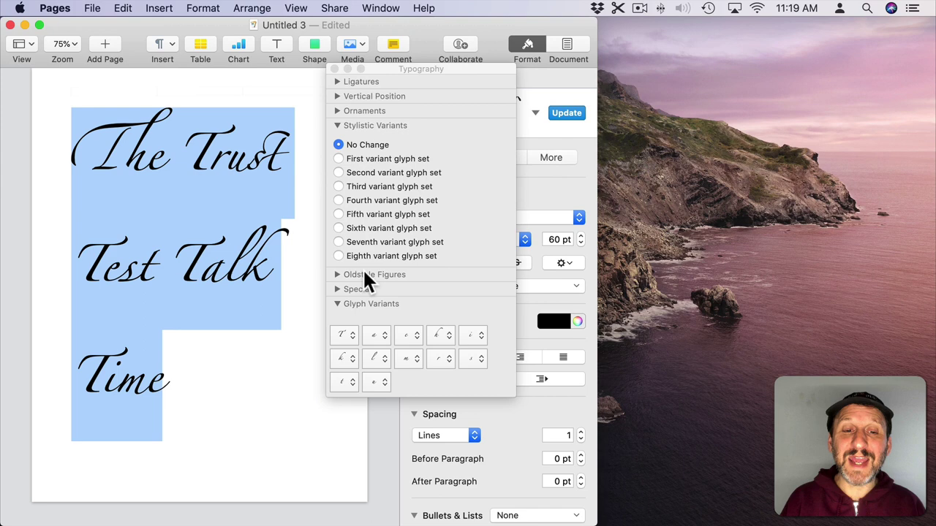
left_click(339, 159)
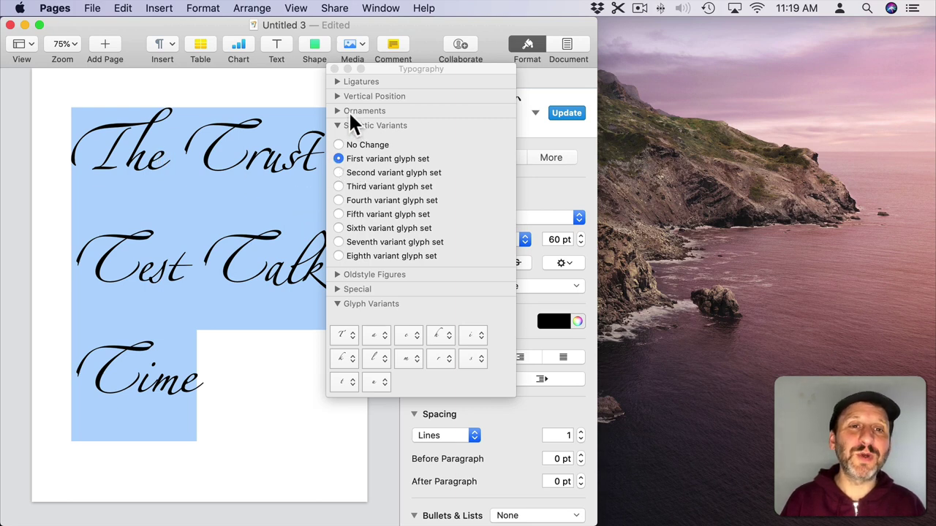
Set the whole TextEdit title in Zapfino.
left_click(334, 68)
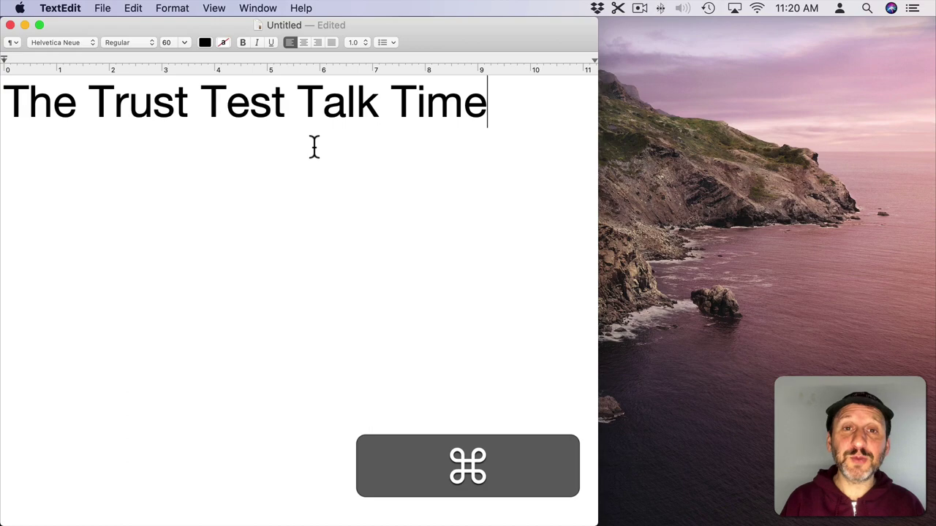
key("super+a")
left_click(70, 43)
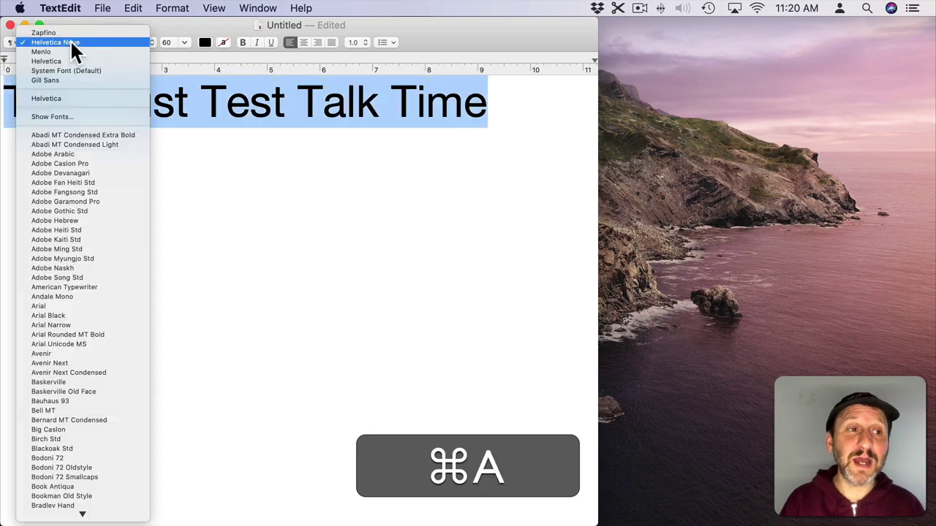
left_click(67, 32)
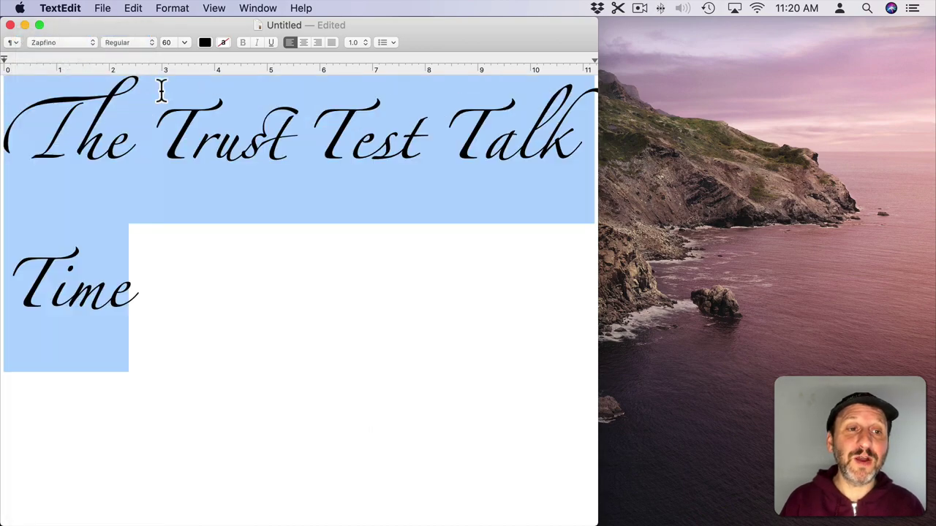
Give the first capital T an alternate Zapfino glyph variant via the Typography window.
left_click(163, 94)
left_click(173, 8)
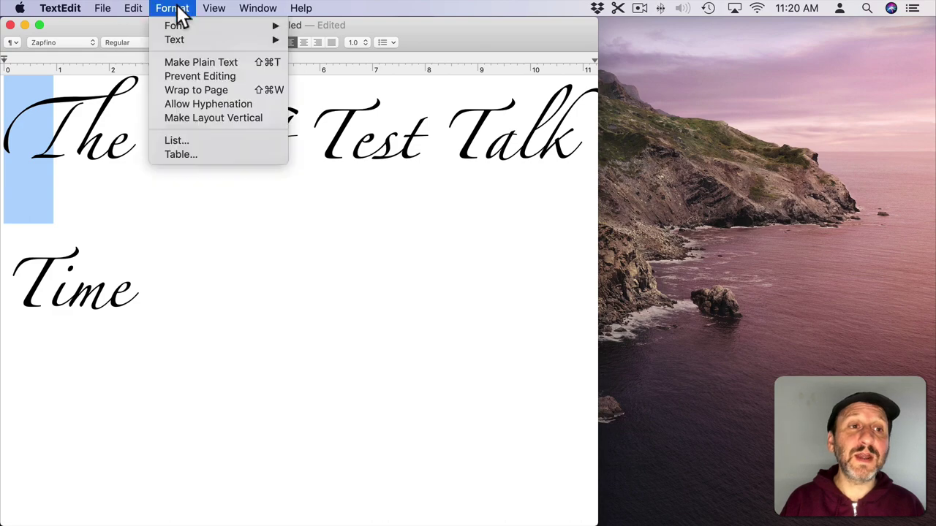
mouse_move(213, 27)
left_click(296, 29)
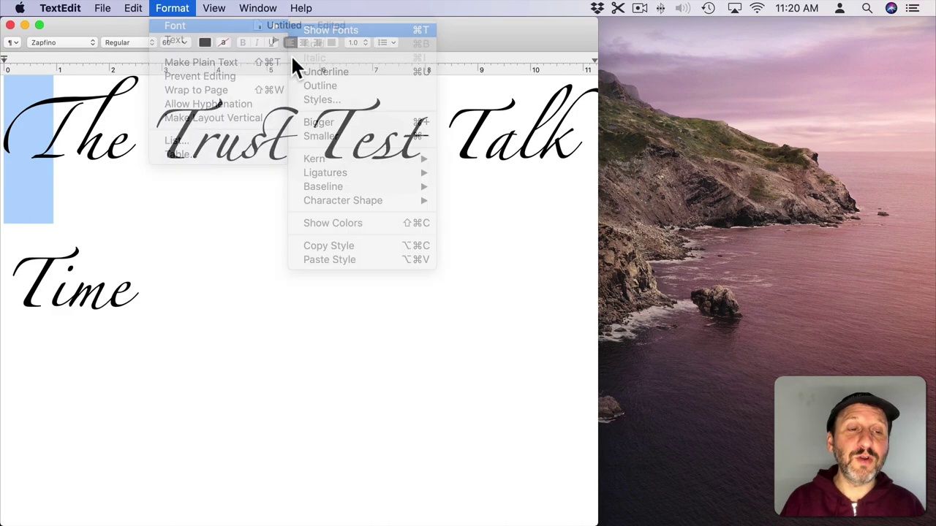
left_click(160, 158)
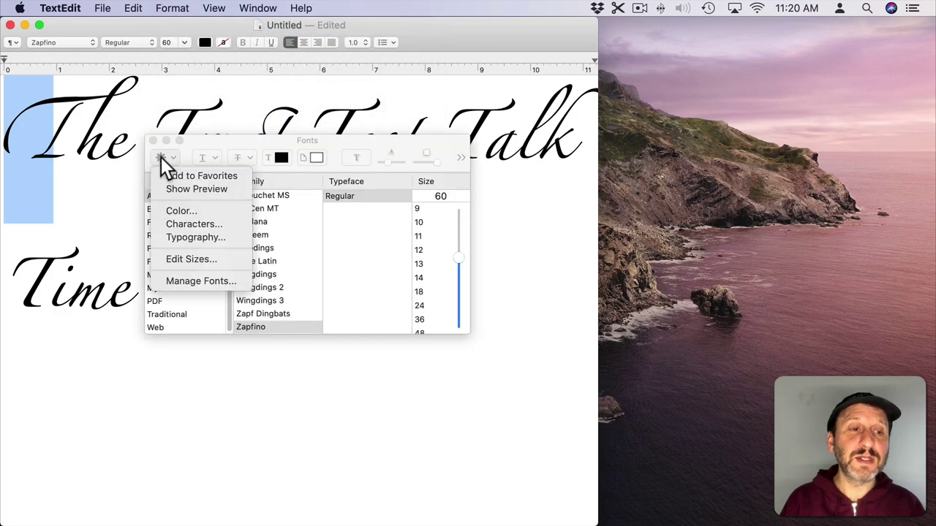
left_click(180, 235)
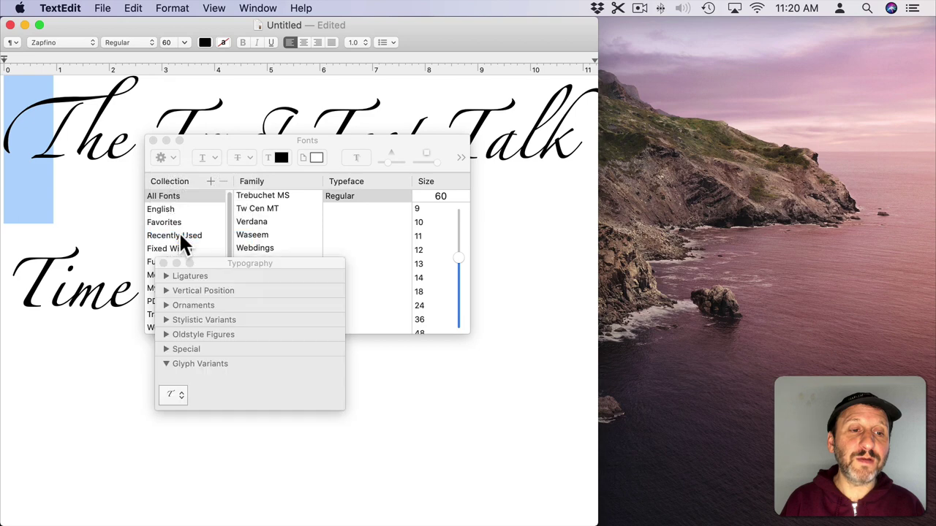
left_click(173, 393)
left_click(167, 395)
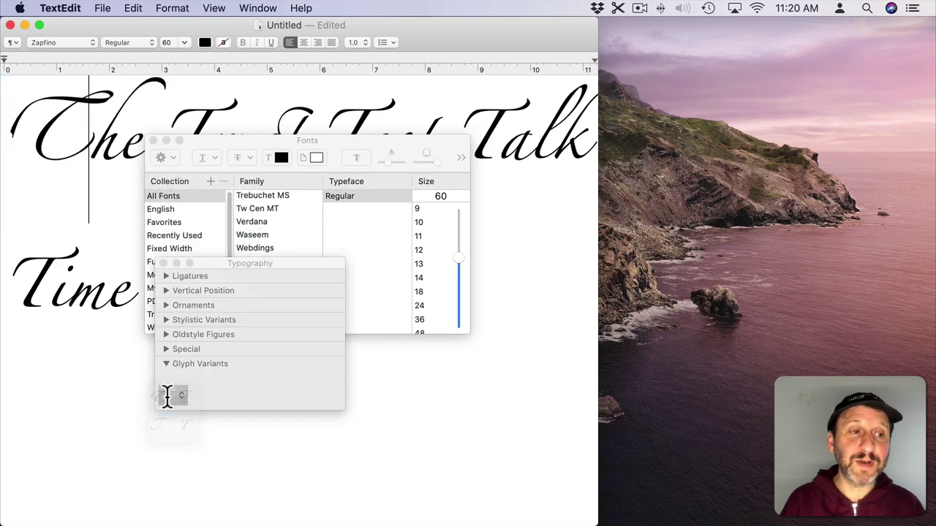
left_click(153, 140)
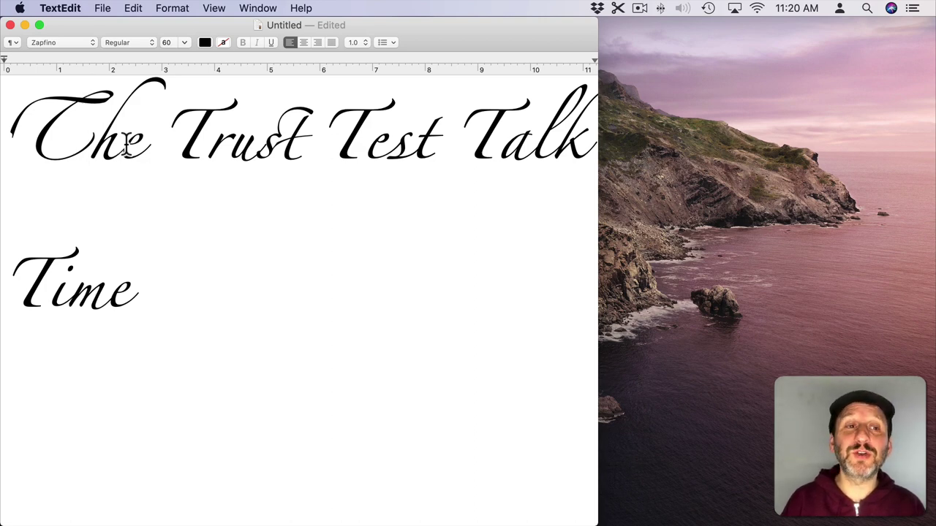
Select the entire title and switch its font family to Apple Chancery in the Fonts panel.
left_click(62, 41)
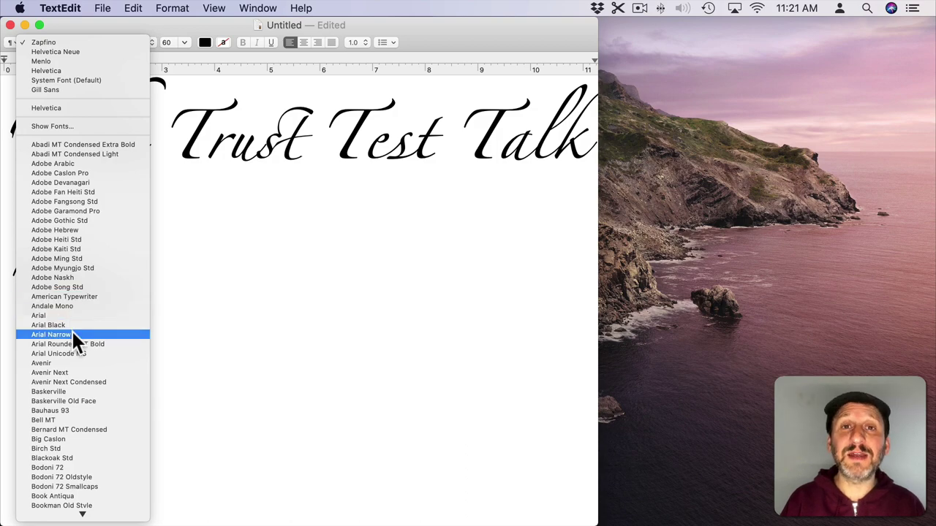
left_click(179, 14)
left_click(180, 12)
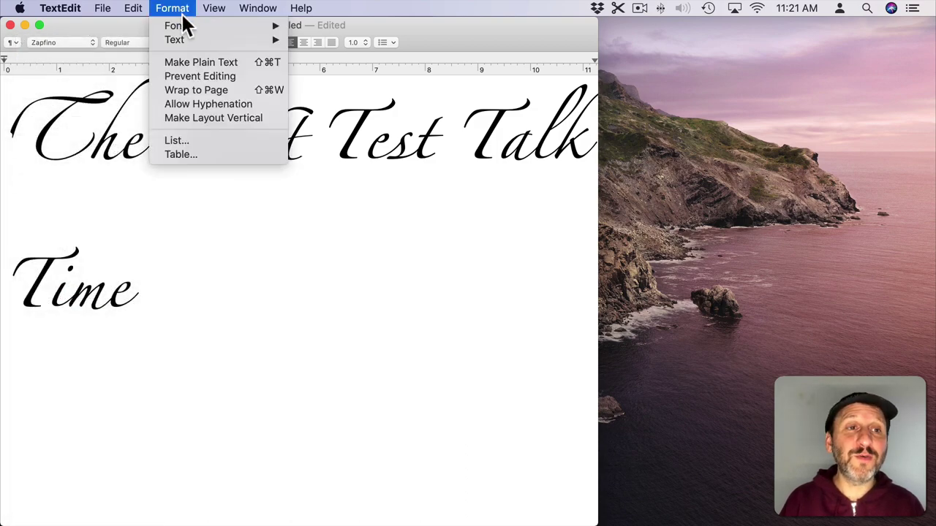
mouse_move(183, 26)
left_click(325, 26)
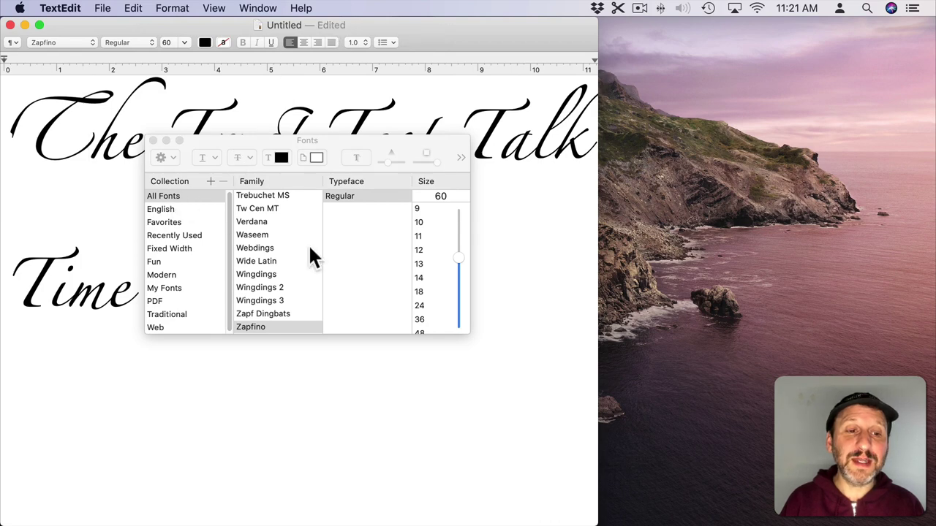
scroll(310, 252, "up", 5)
left_click_drag(320, 311, 317, 201)
key("super+a")
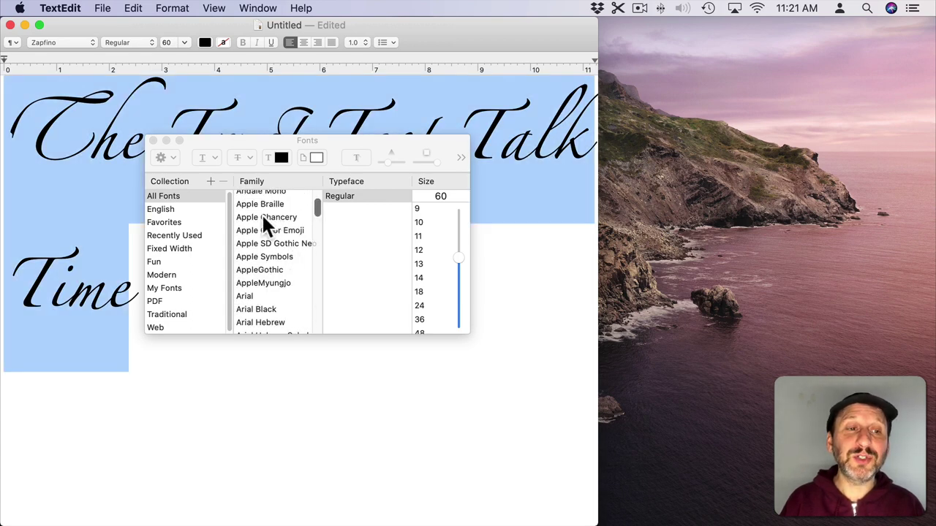
left_click(267, 217)
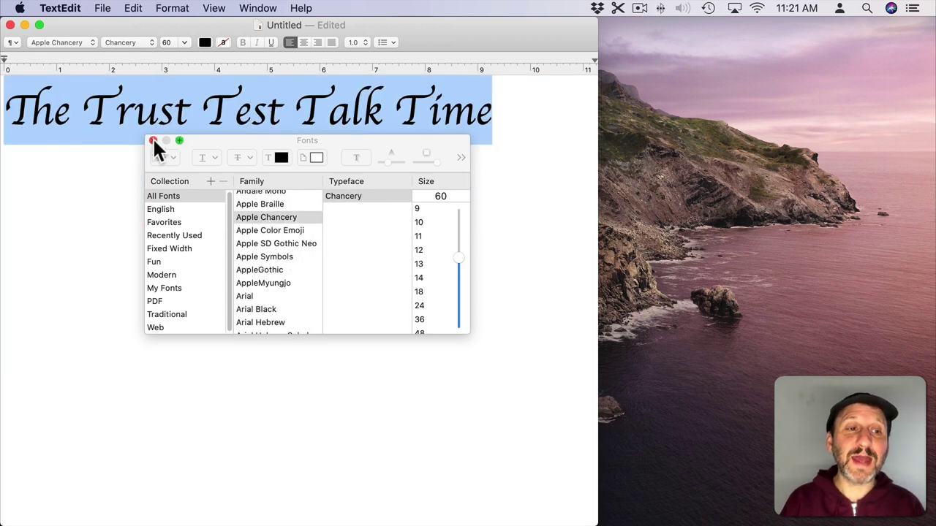
Select the opening T of 'The' and apply the top-left Apple Chancery glyph variant.
left_click(82, 121)
left_click_drag(31, 120, 4, 120)
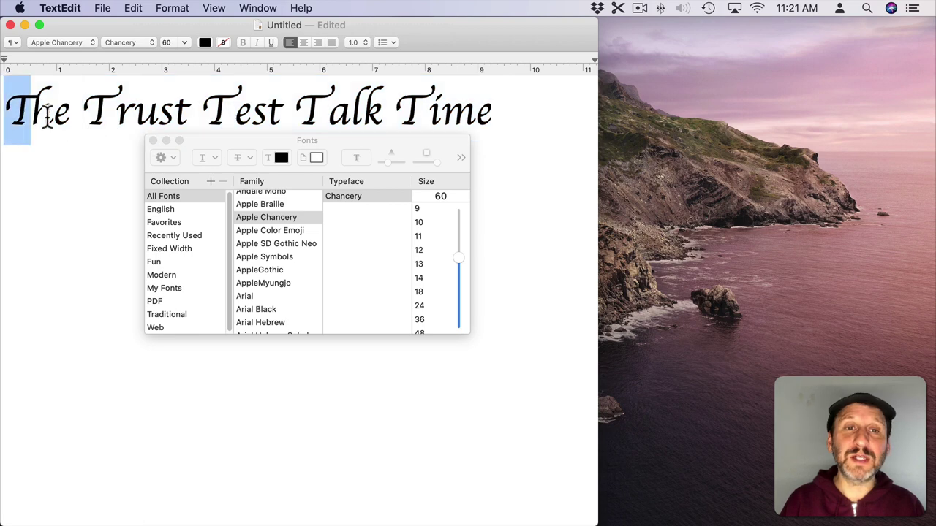
left_click(164, 159)
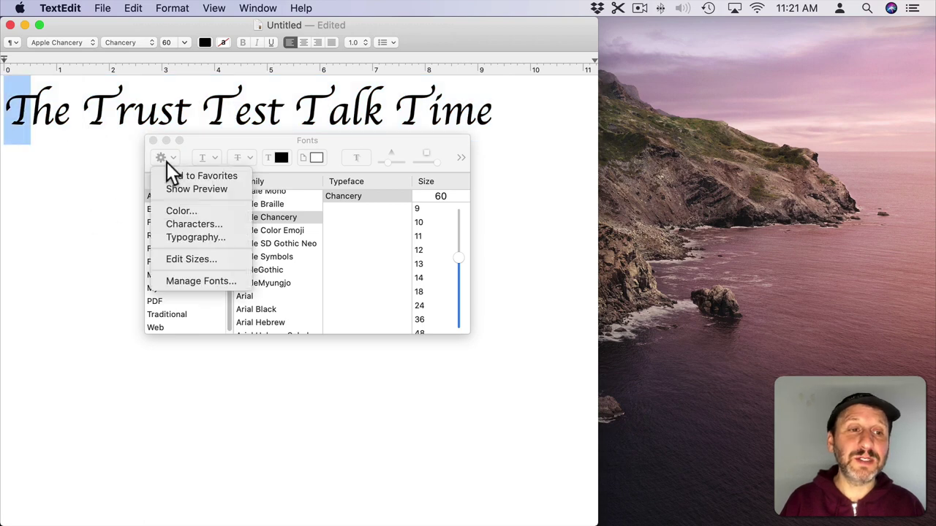
left_click(192, 238)
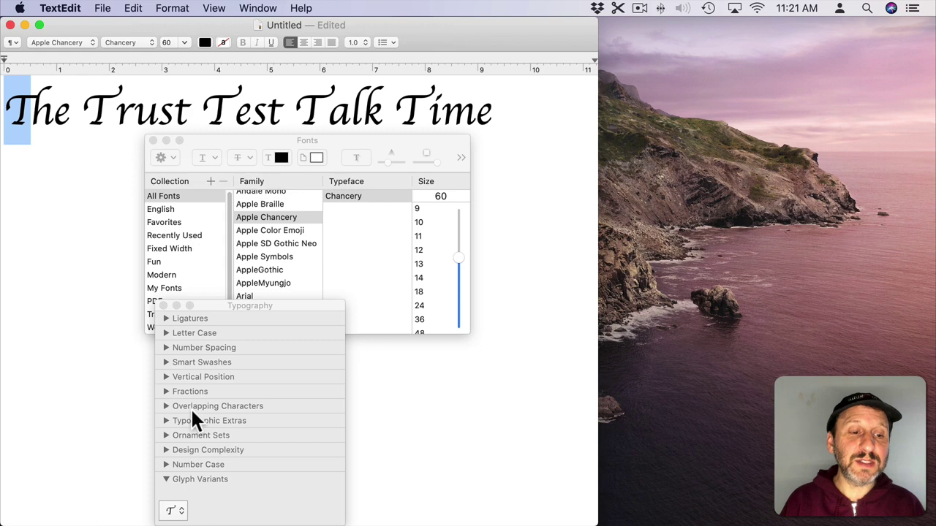
left_click_drag(198, 309, 204, 101)
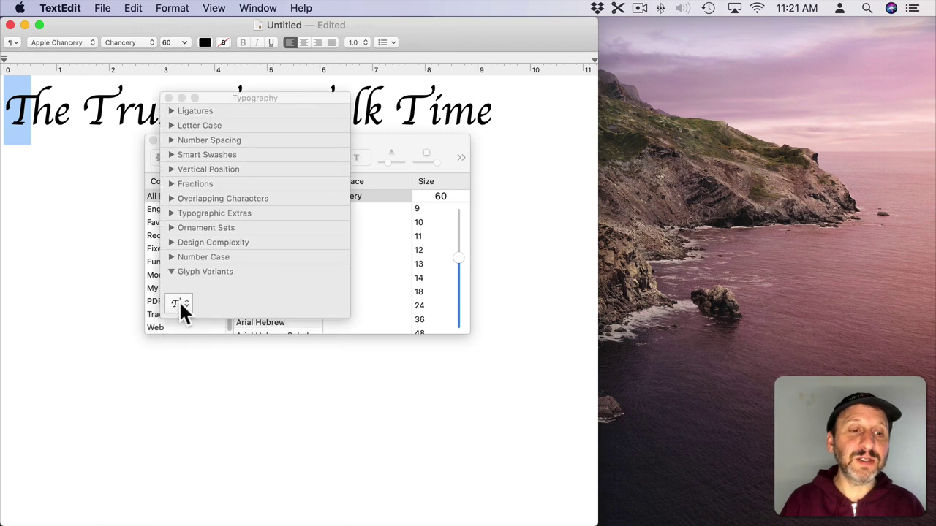
left_click(180, 306)
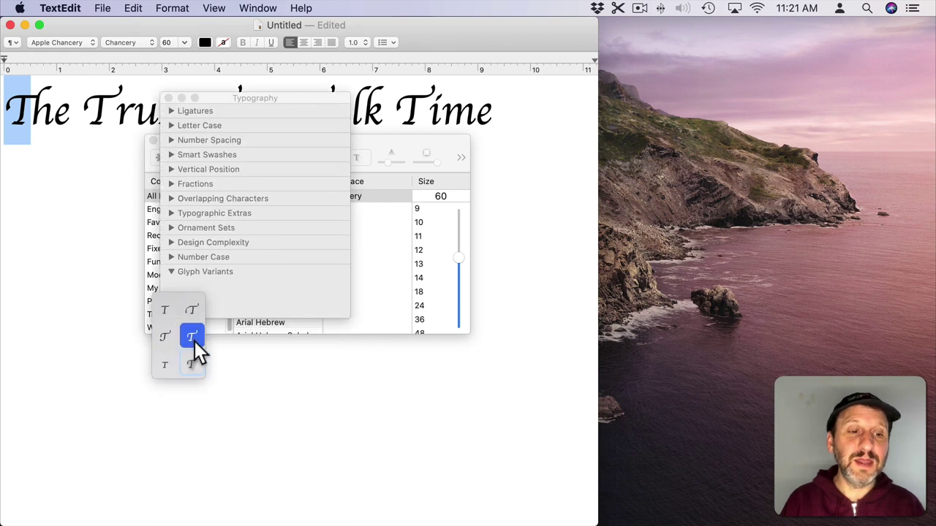
left_click(162, 310)
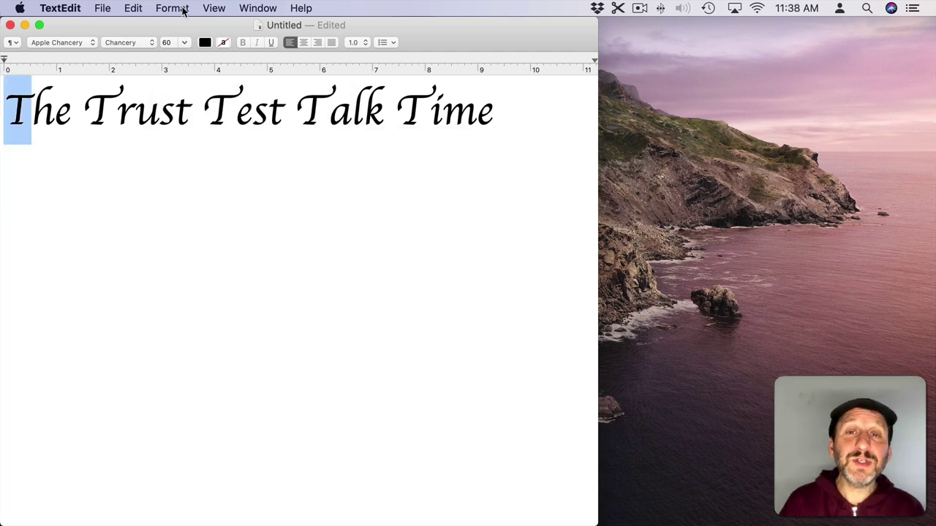
Reopen the Typography options from the Fonts panel and briefly expand Ligatures.
left_click(172, 8)
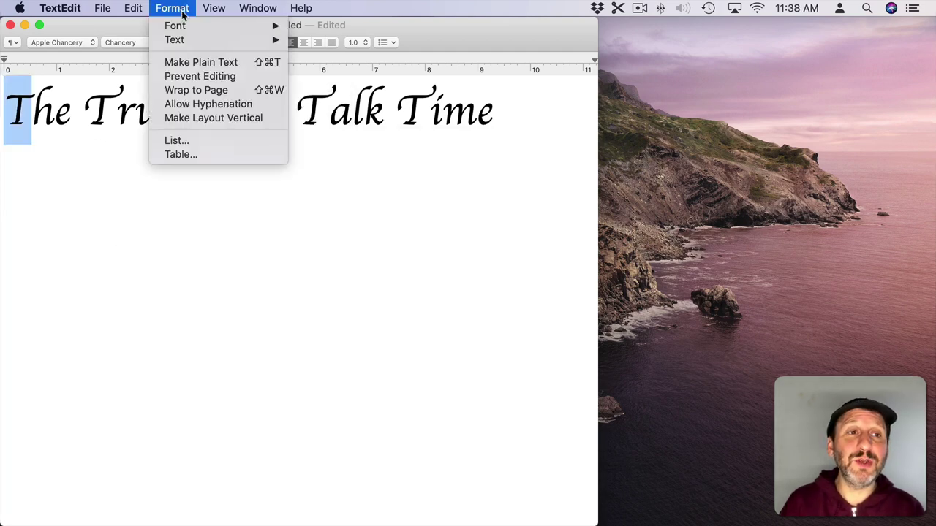
mouse_move(241, 26)
left_click(322, 30)
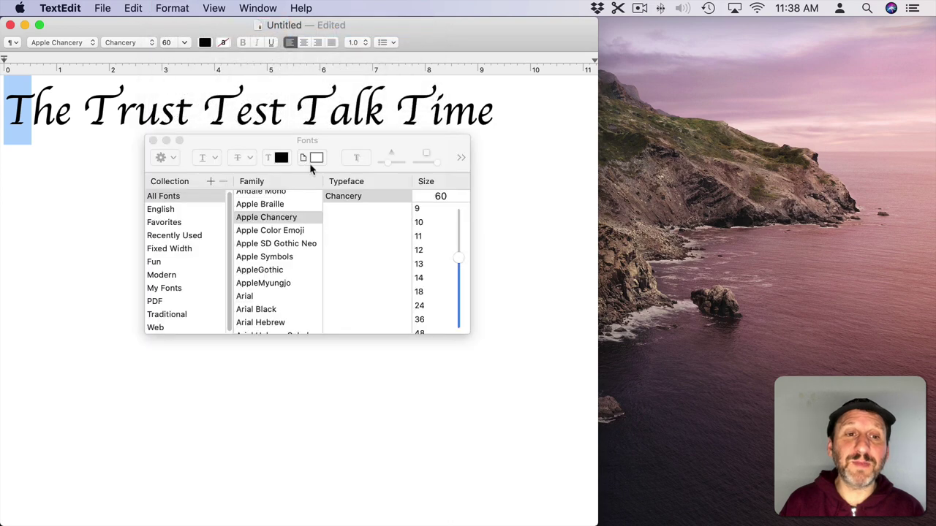
left_click(167, 159)
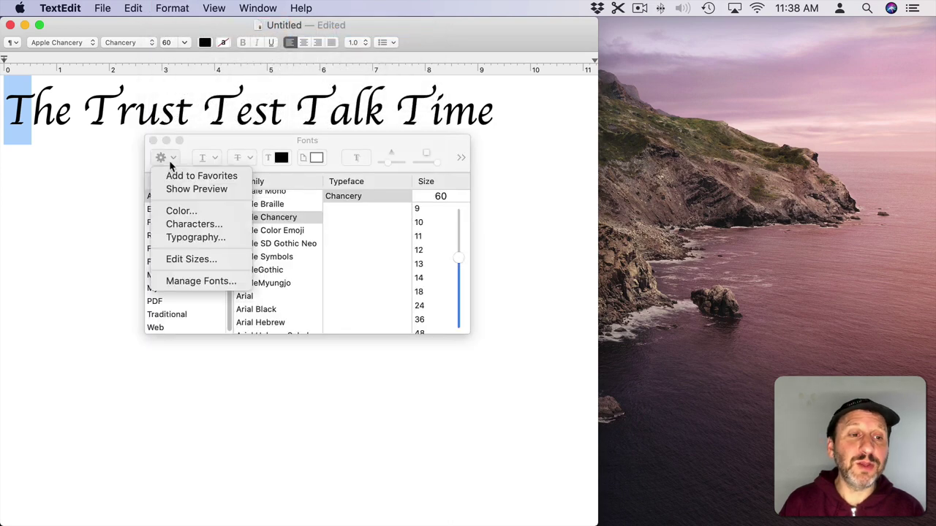
left_click(192, 237)
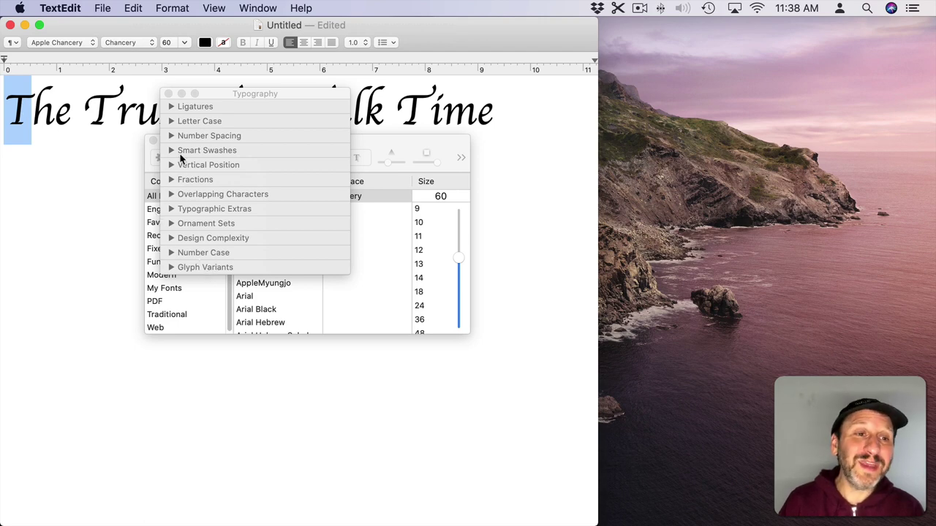
left_click(173, 107)
left_click(172, 108)
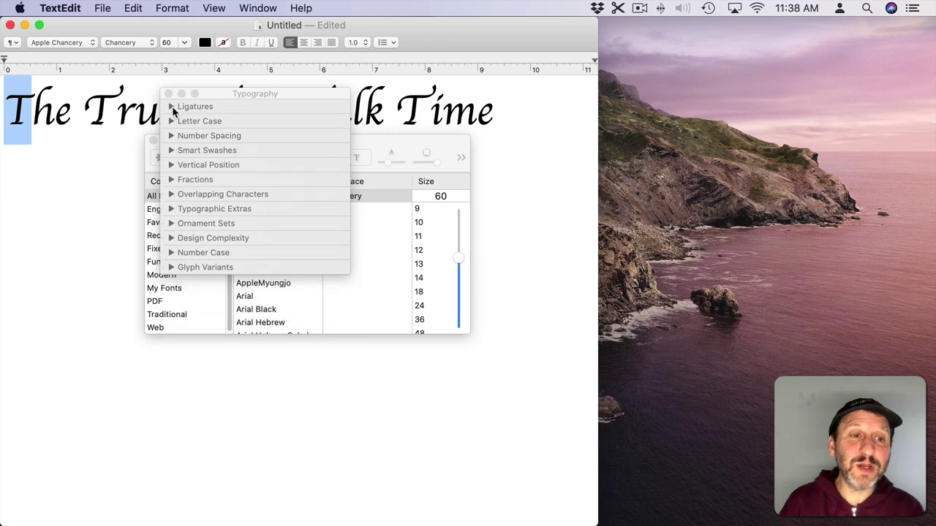
Compare Elegant, Flourishes Set A and Flourishes Set B design levels and a glyph variant on the first T.
left_click(172, 238)
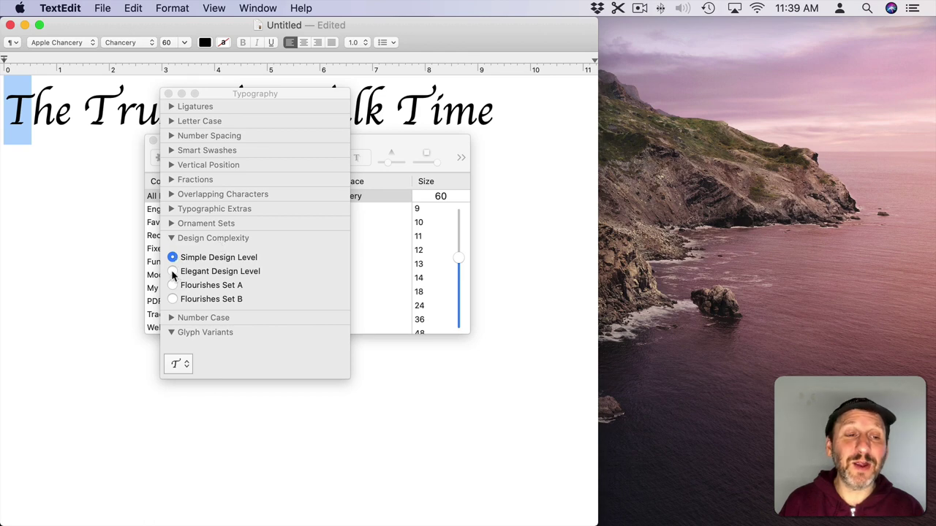
left_click(172, 272)
left_click(173, 285)
left_click(172, 299)
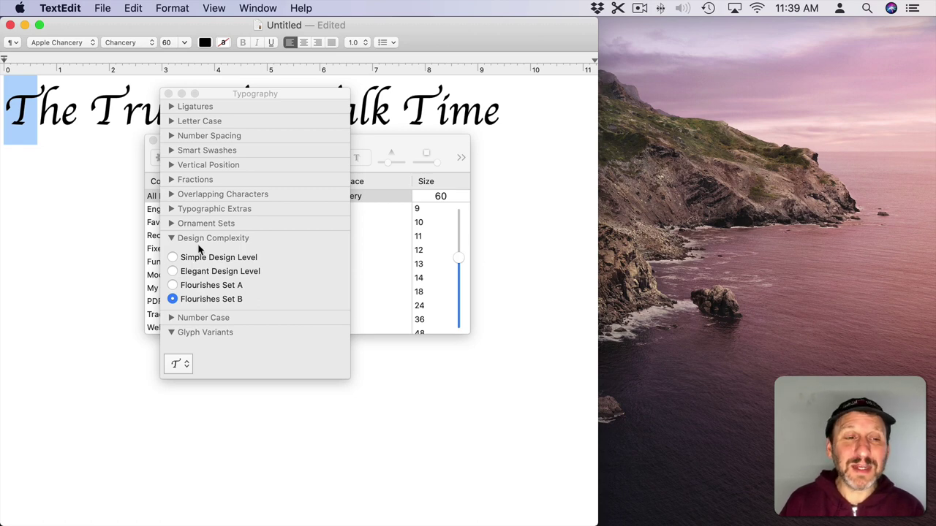
left_click(172, 271)
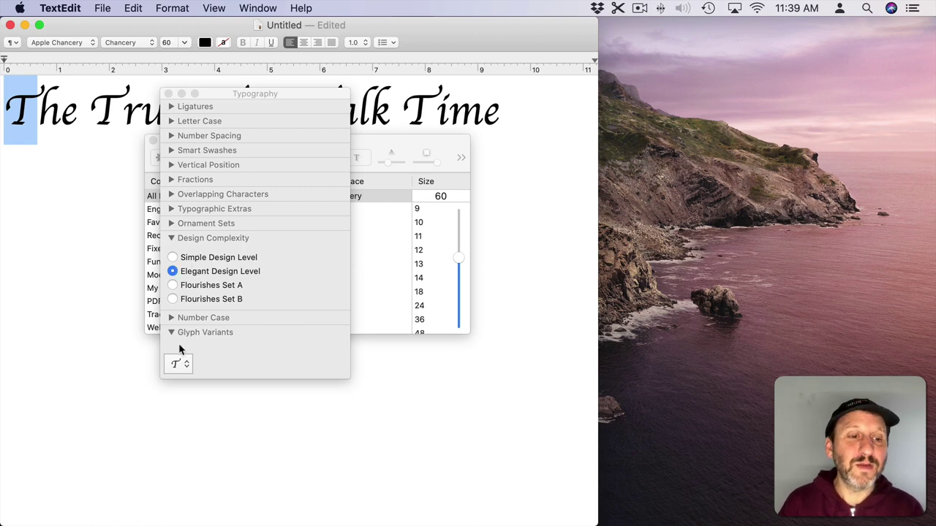
left_click(179, 363)
left_click(164, 369)
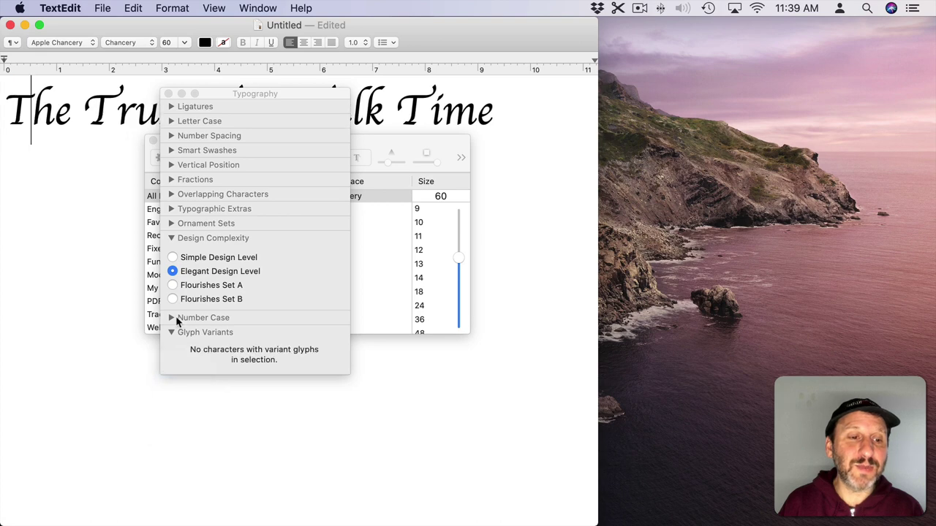
left_click(173, 299)
key("super+z")
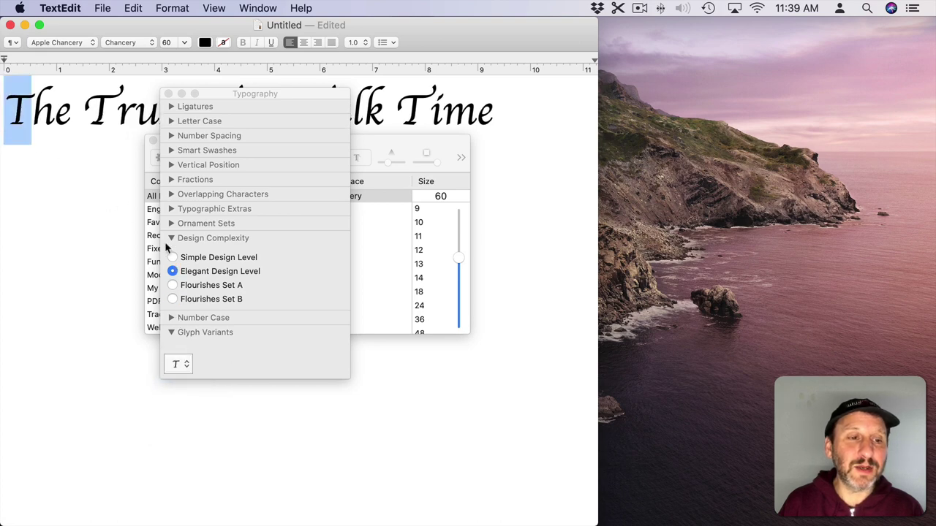
left_click(172, 285)
left_click(172, 271)
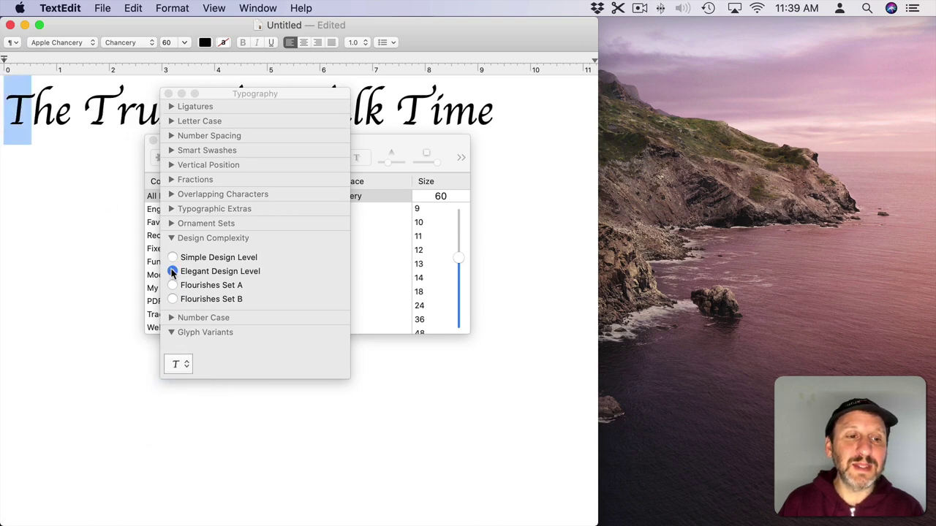
left_click(172, 299)
Close the open font panels and place the cursor just after the first T of The.
left_click(168, 93)
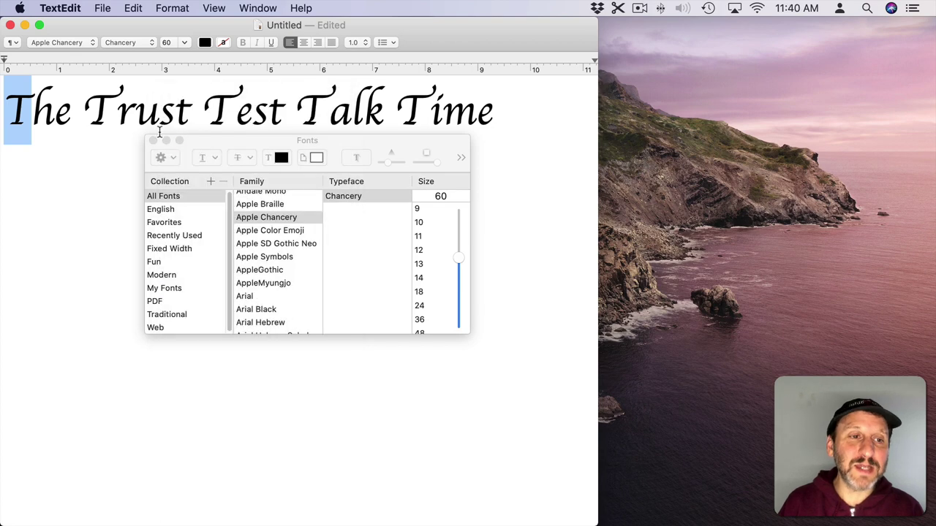
left_click(152, 140)
left_click_drag(108, 109, 95, 110)
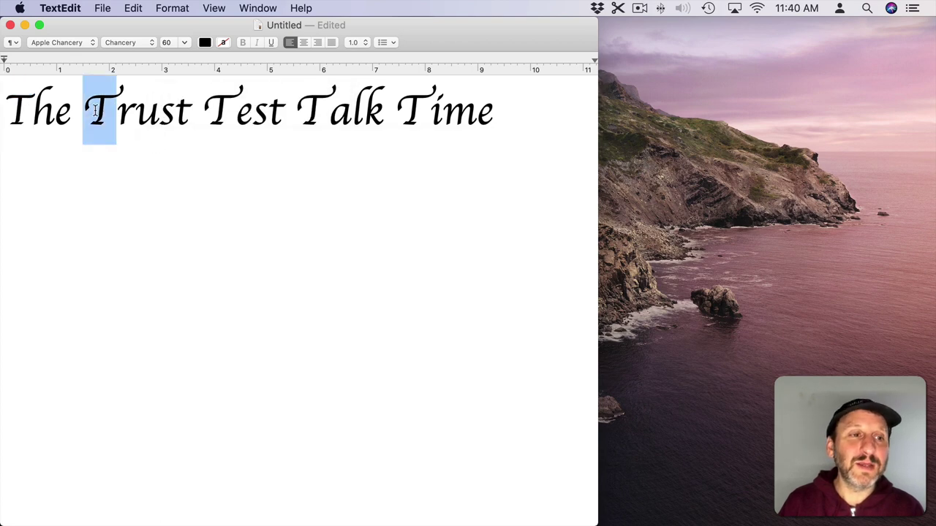
left_click_drag(28, 117, 6, 110)
key("Right")
In the Typography options, set the T's Design Complexity to Flourishes Set A.
left_click(172, 8)
mouse_move(176, 25)
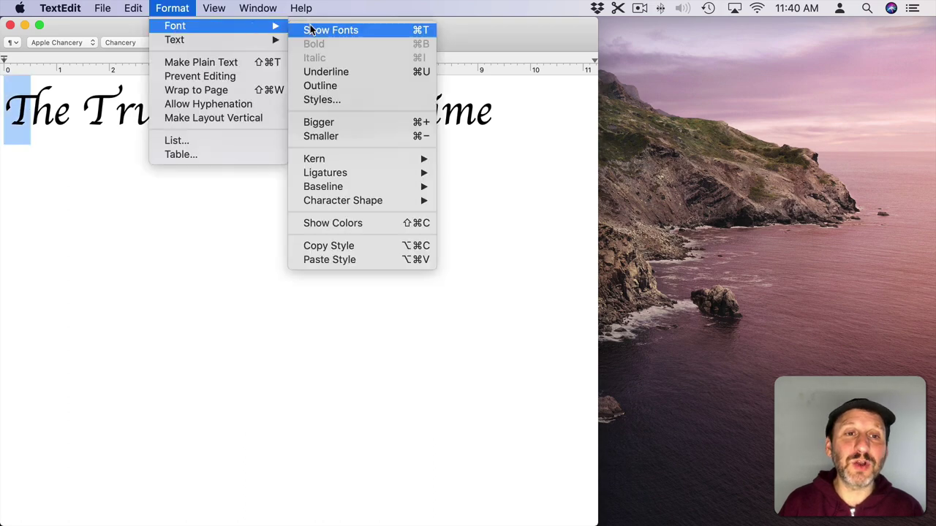
left_click(321, 27)
left_click(167, 159)
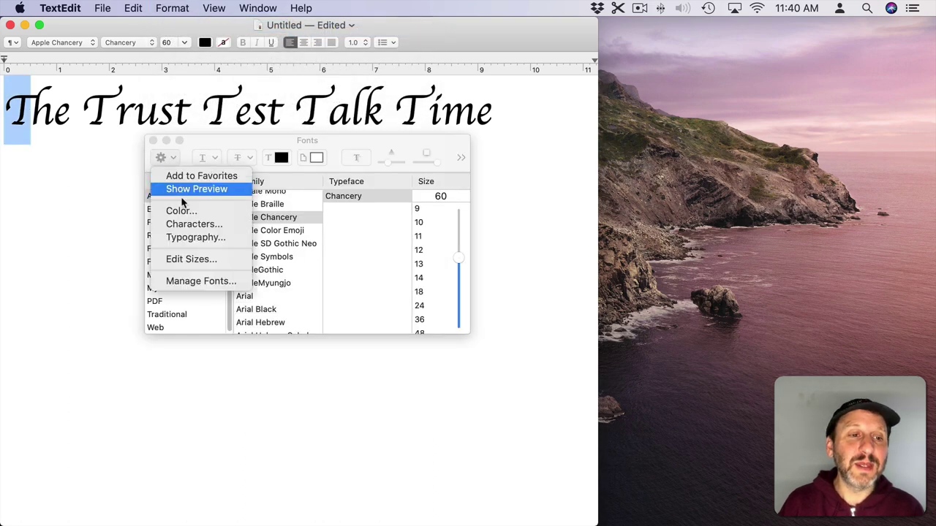
left_click(188, 236)
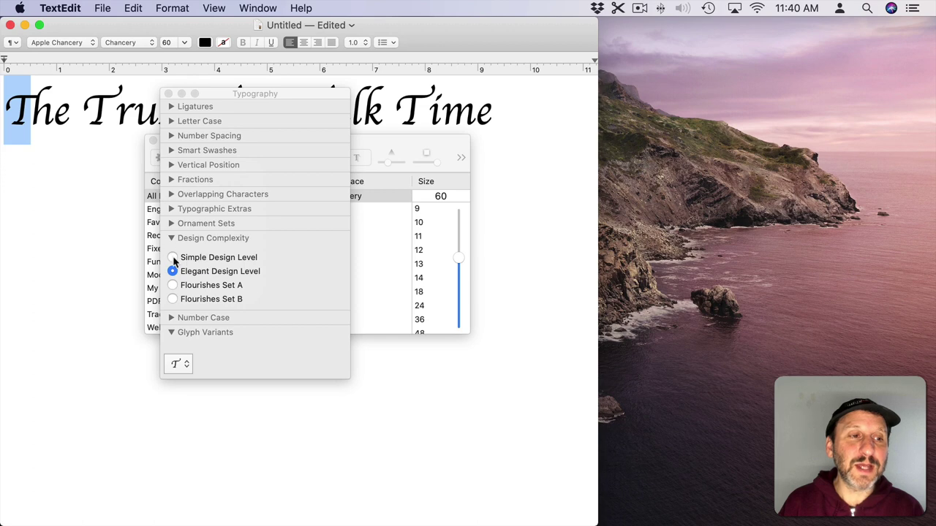
left_click(173, 259)
left_click(174, 273)
left_click(174, 286)
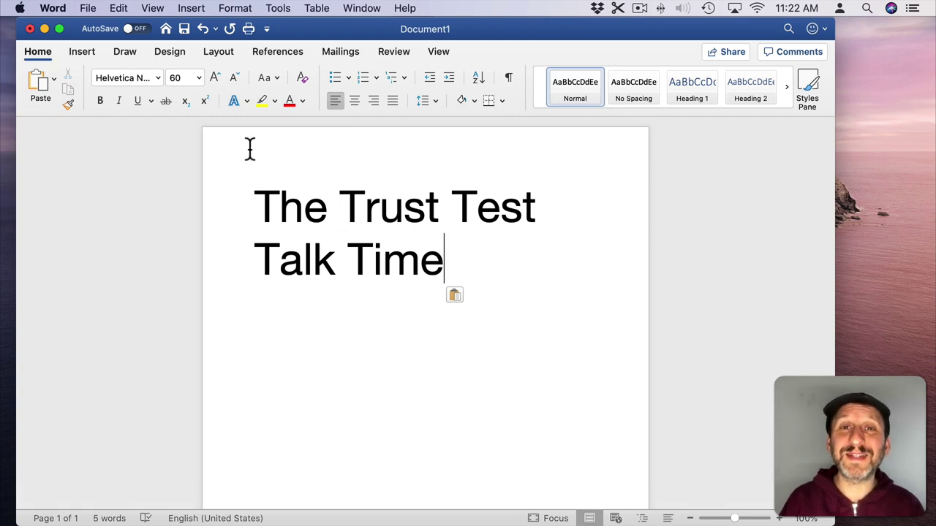
Set the entire title 'The Trust Test Talk Time' in Zapfino.
key("super+a")
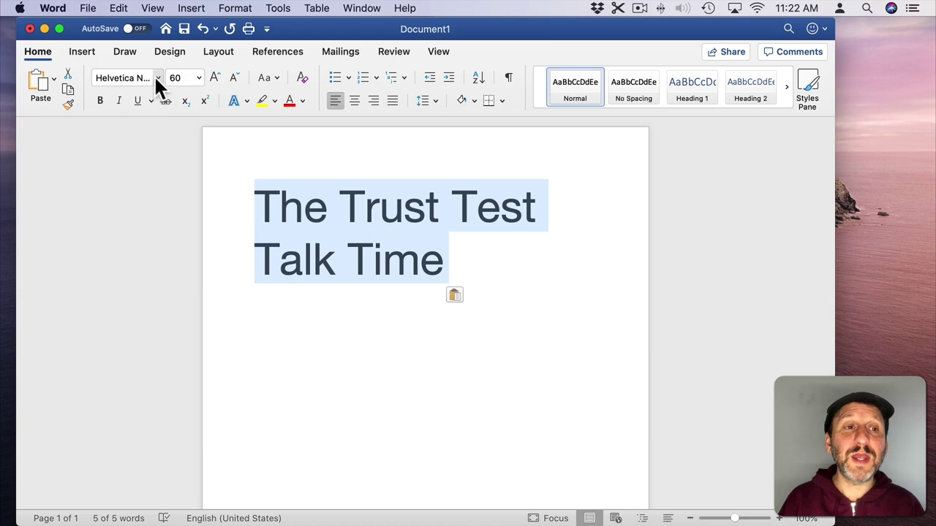
left_click(155, 77)
left_click(168, 209)
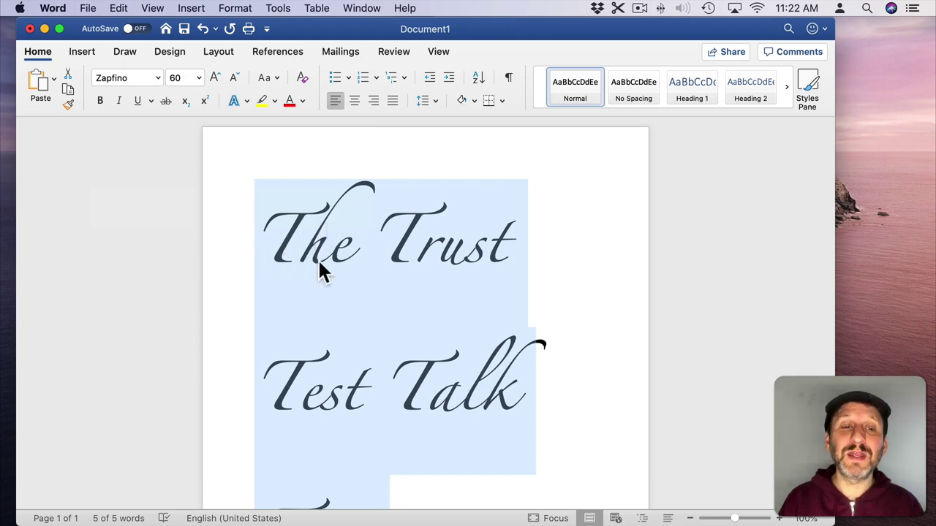
Select the capital T of The and bring up its Font dialog settings.
left_click(321, 224)
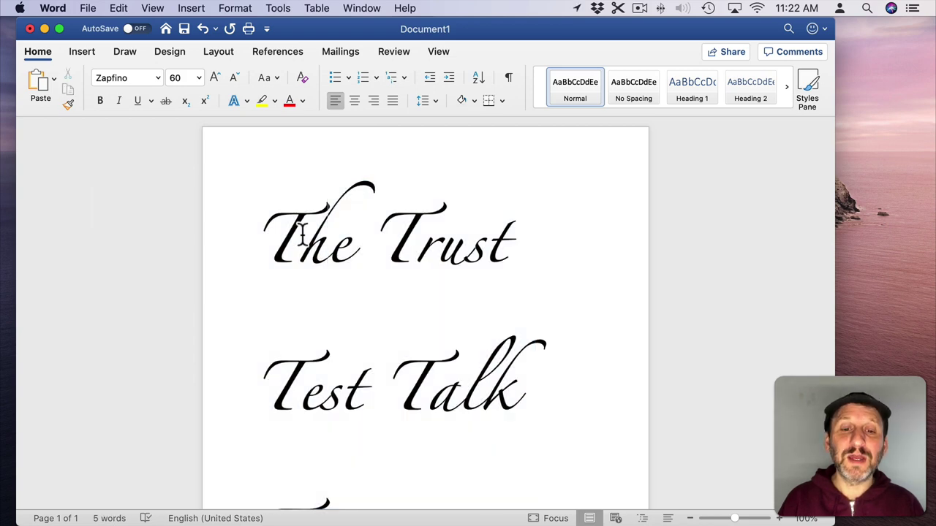
left_click_drag(299, 243, 263, 244)
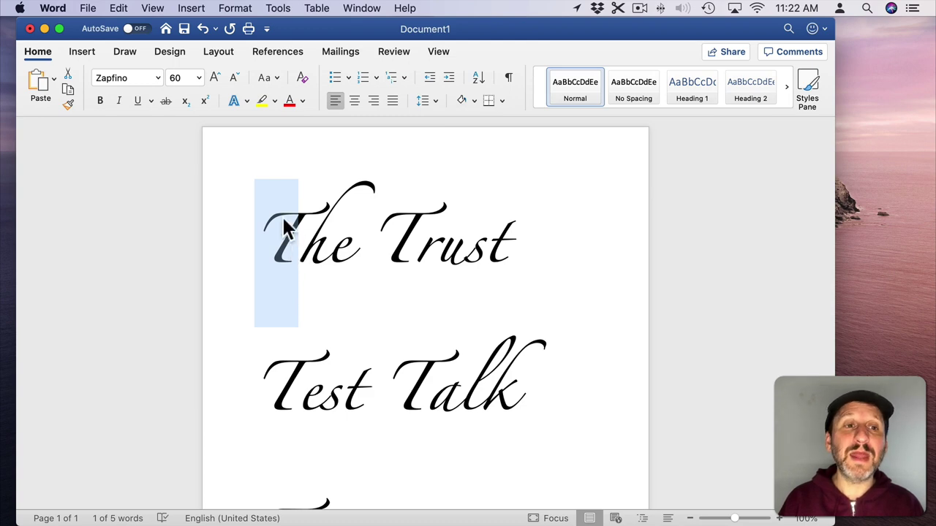
left_click(244, 9)
left_click(249, 24)
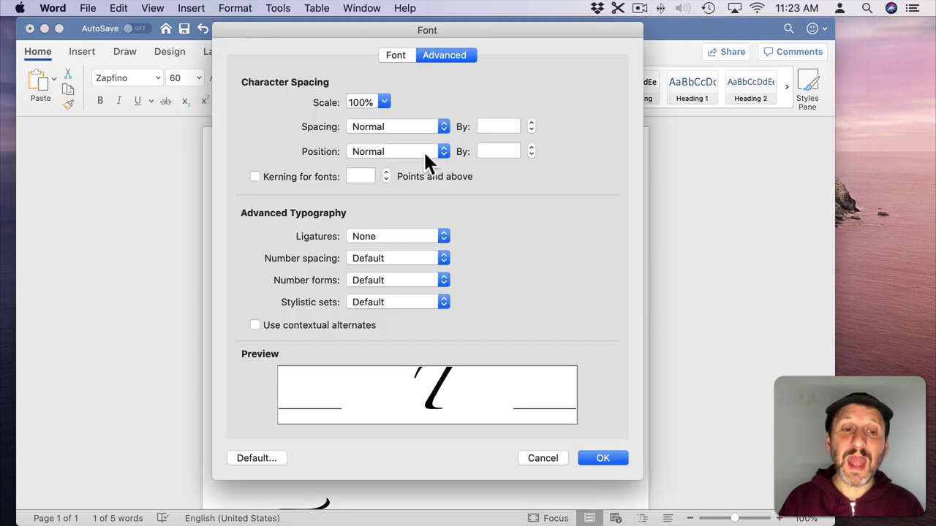
Set Stylistic sets to 1 for the T of The and confirm with OK.
left_click(368, 303)
left_click(369, 316)
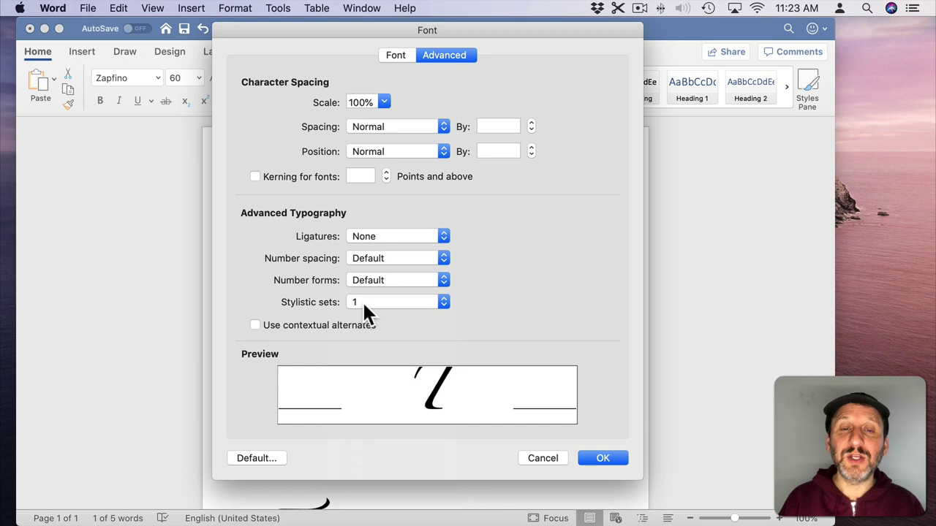
left_click(603, 458)
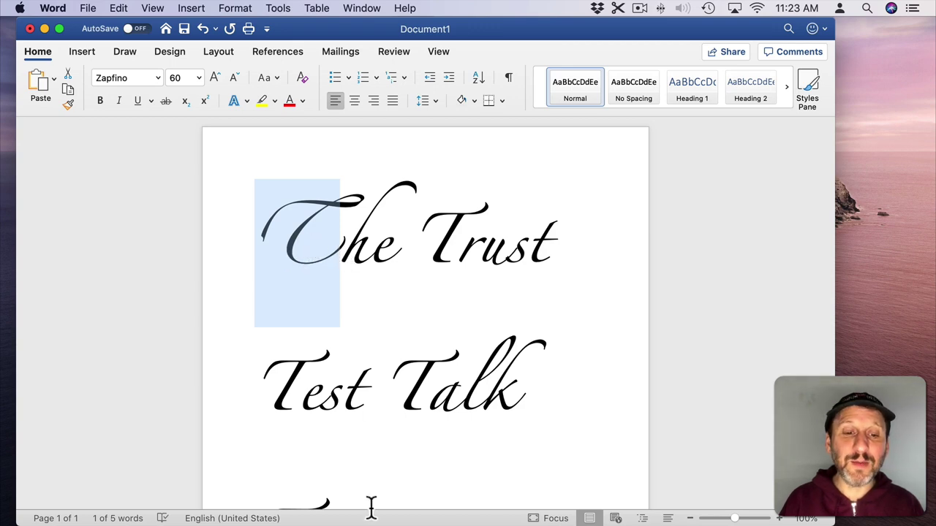
Switch from Word to Pages using the Dock.
mouse_move(365, 518)
left_click(247, 507)
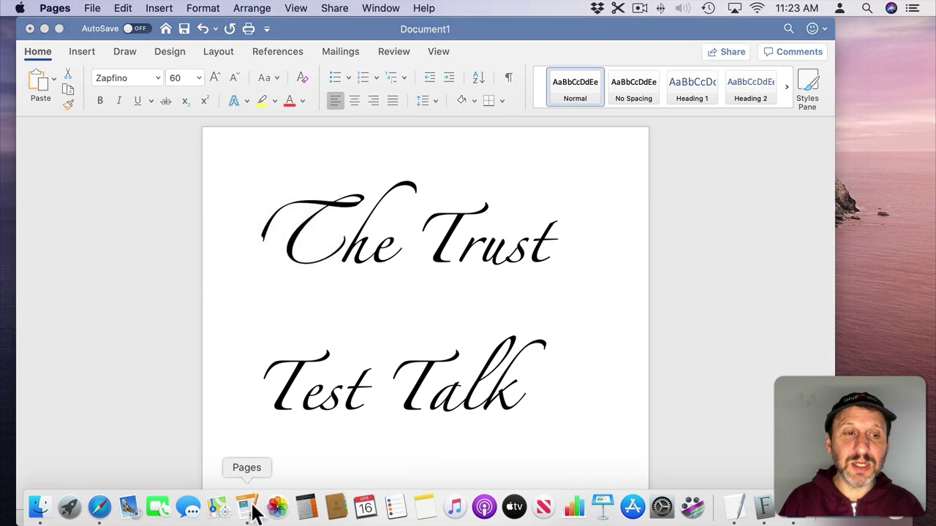